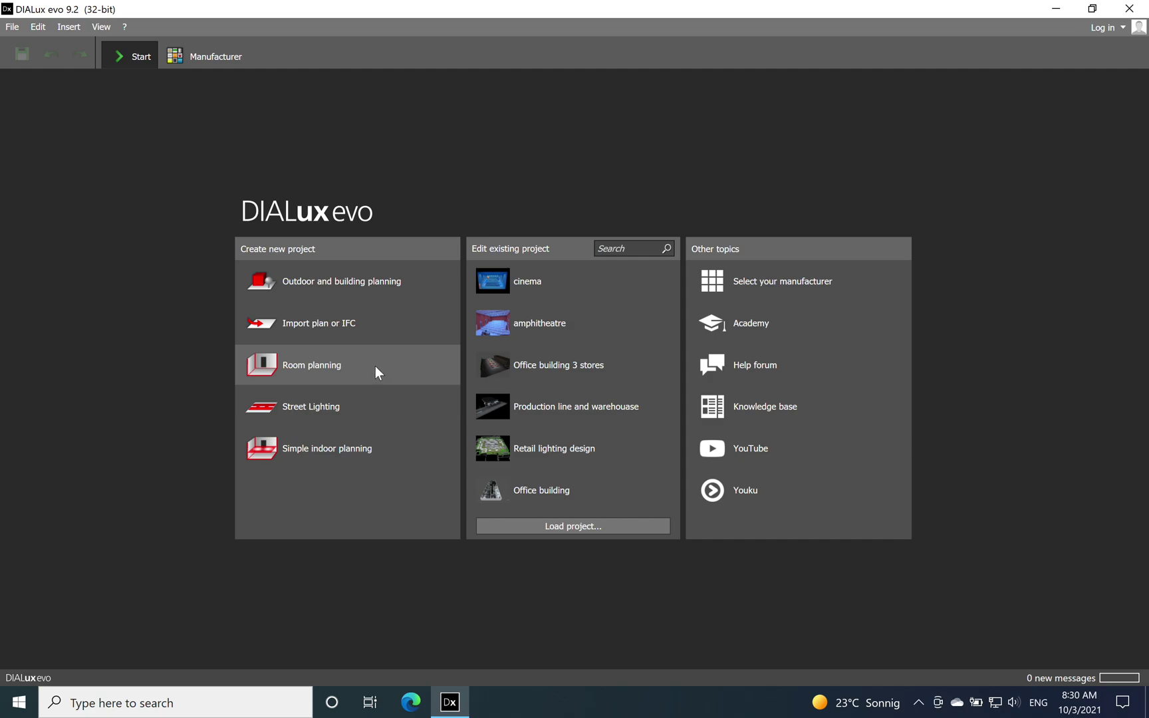
Step: Open the existing cinema project and examine the auditorium's luminaires in the 3D view
{"action": "left_click", "coordinate": [533, 284]}
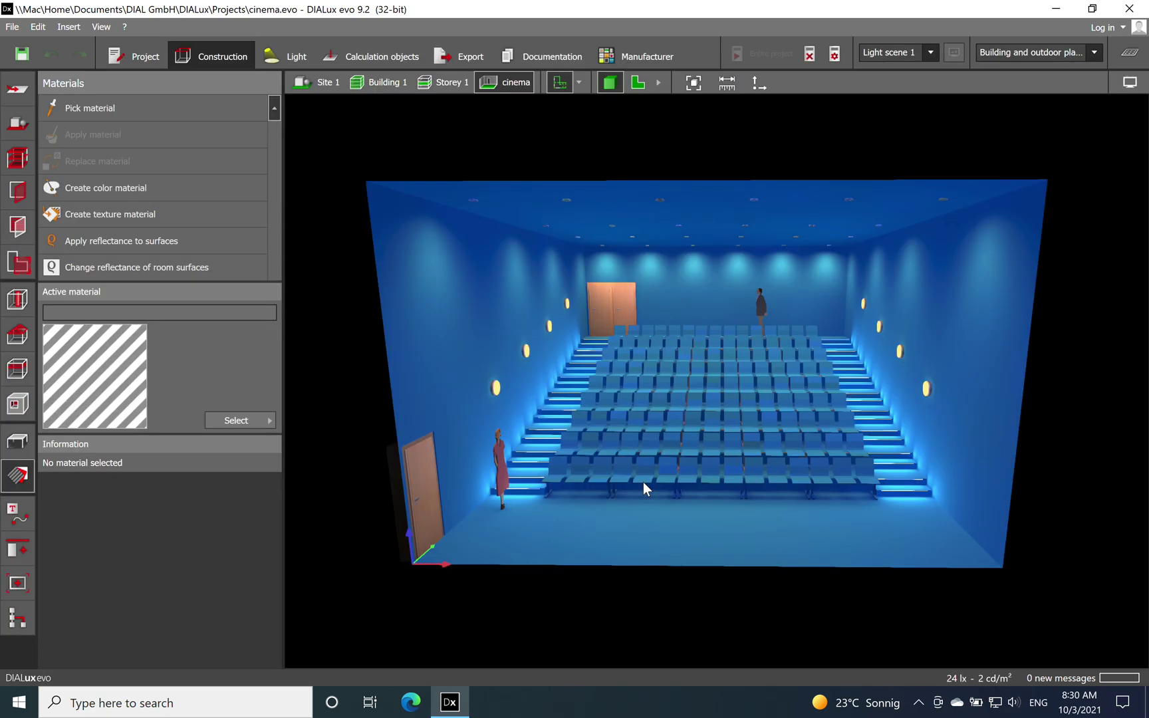
{"action": "left_click", "coordinate": [297, 57]}
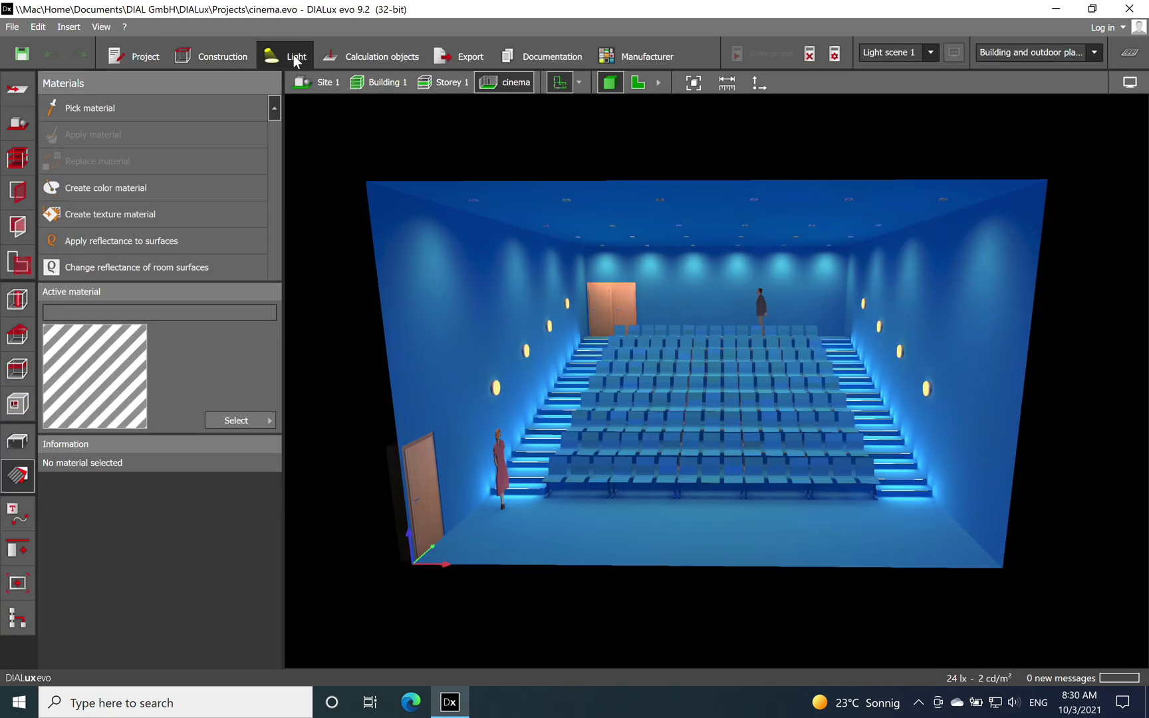
{"action": "middle_click_drag", "start_coordinate": [689, 529], "coordinate": [671, 512]}
{"action": "scroll", "coordinate": [666, 506], "scroll_direction": "up", "scroll_amount": 2}
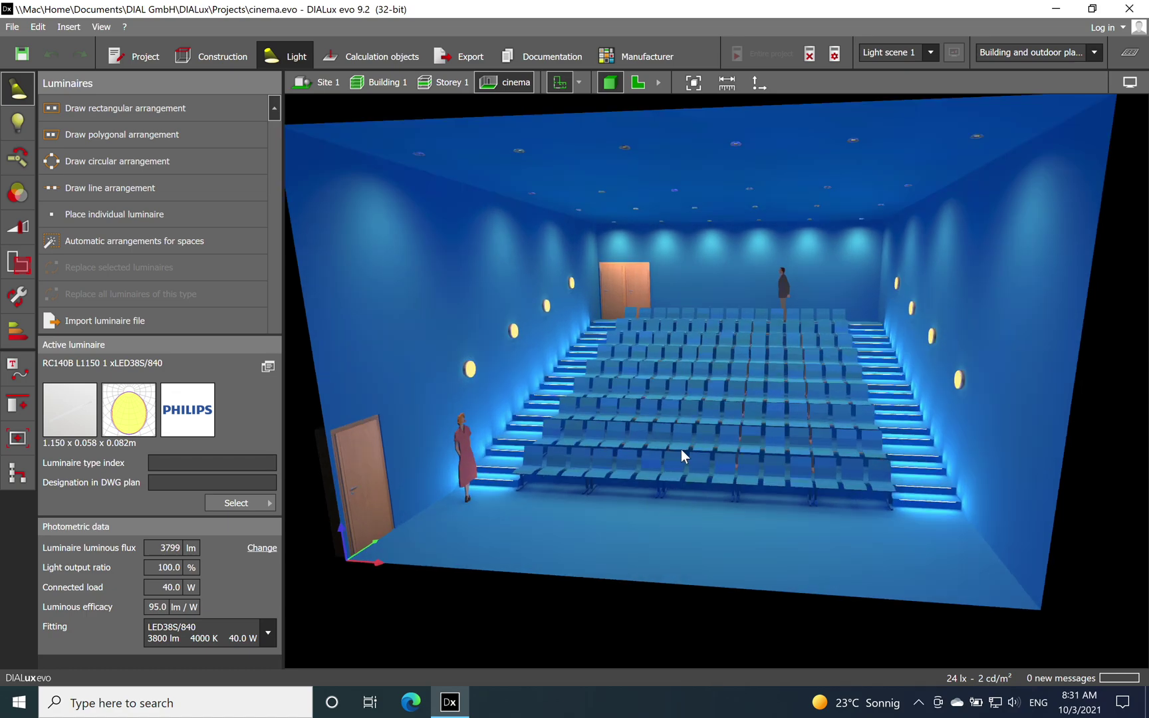
{"action": "middle_click_drag", "start_coordinate": [682, 455], "coordinate": [687, 488]}
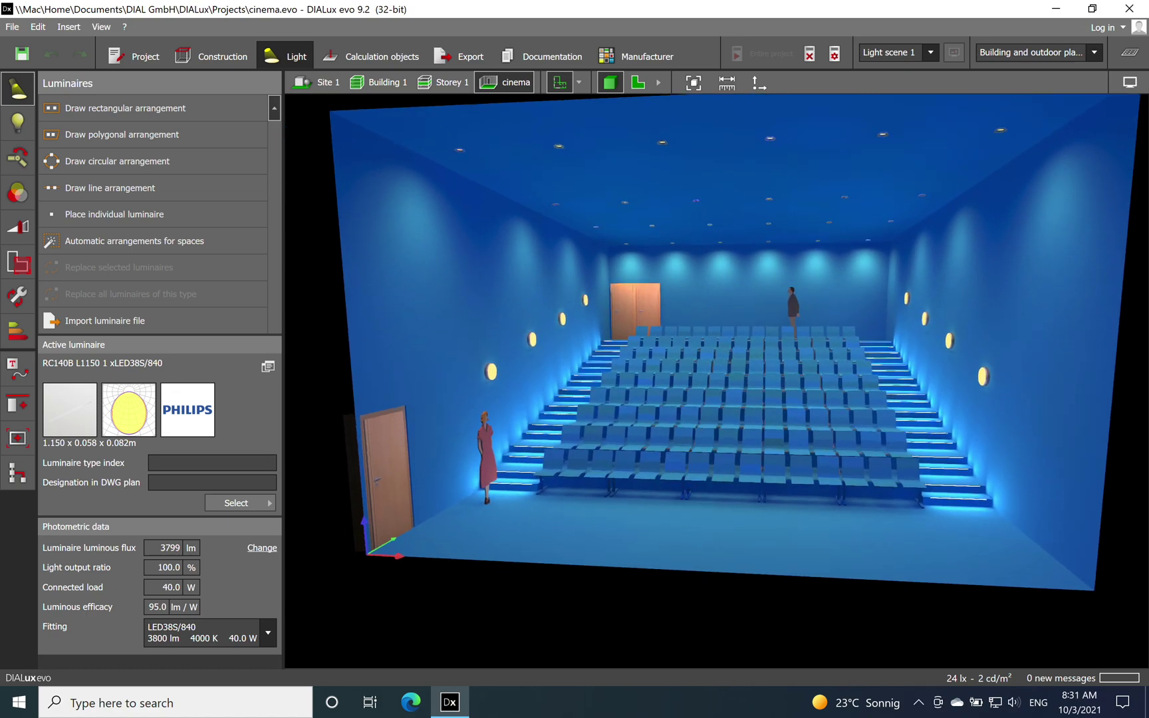
{"action": "scroll", "coordinate": [657, 454], "scroll_direction": "up", "scroll_amount": 2}
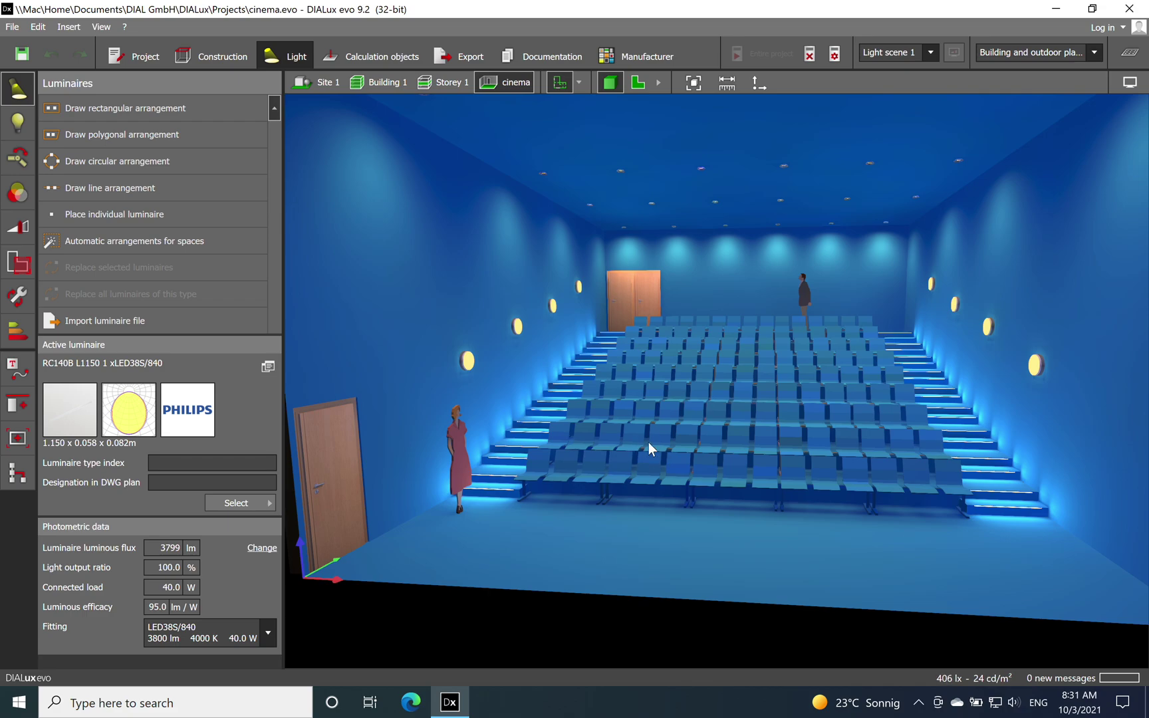
{"action": "middle_click_drag", "start_coordinate": [719, 437], "coordinate": [705, 469]}
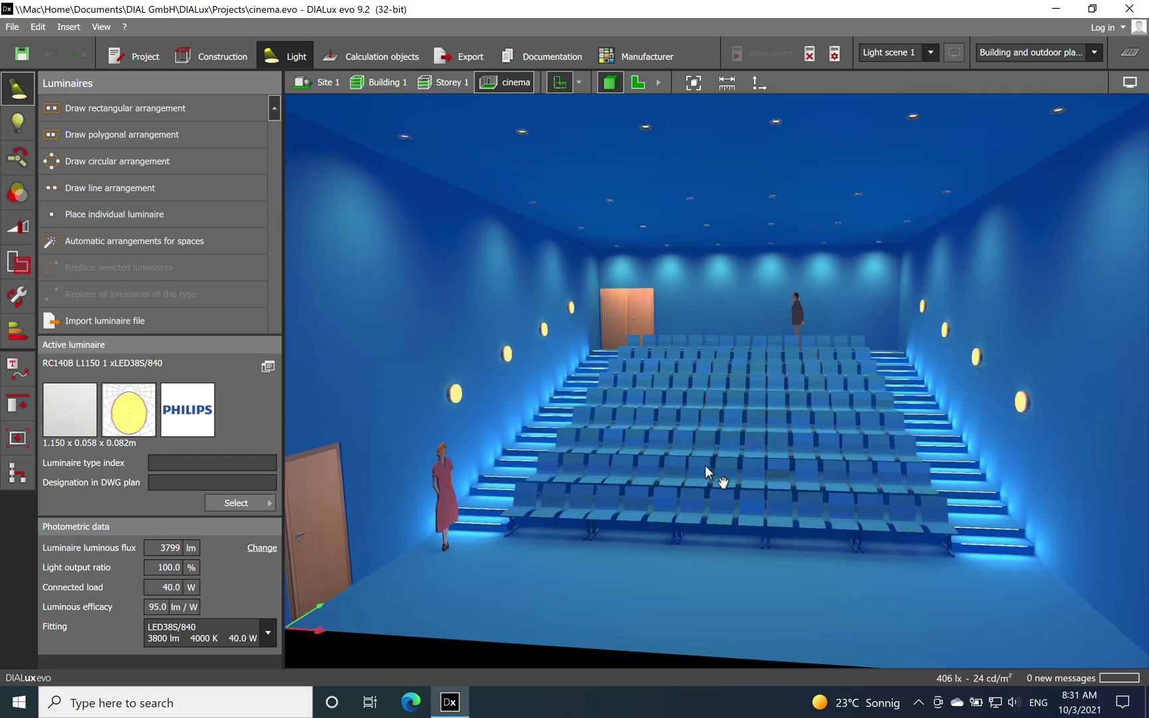
Step: Examine the luminaire and seating layout of the cinema in the floor plan, then return to the 3D view
{"action": "left_click", "coordinate": [638, 91]}
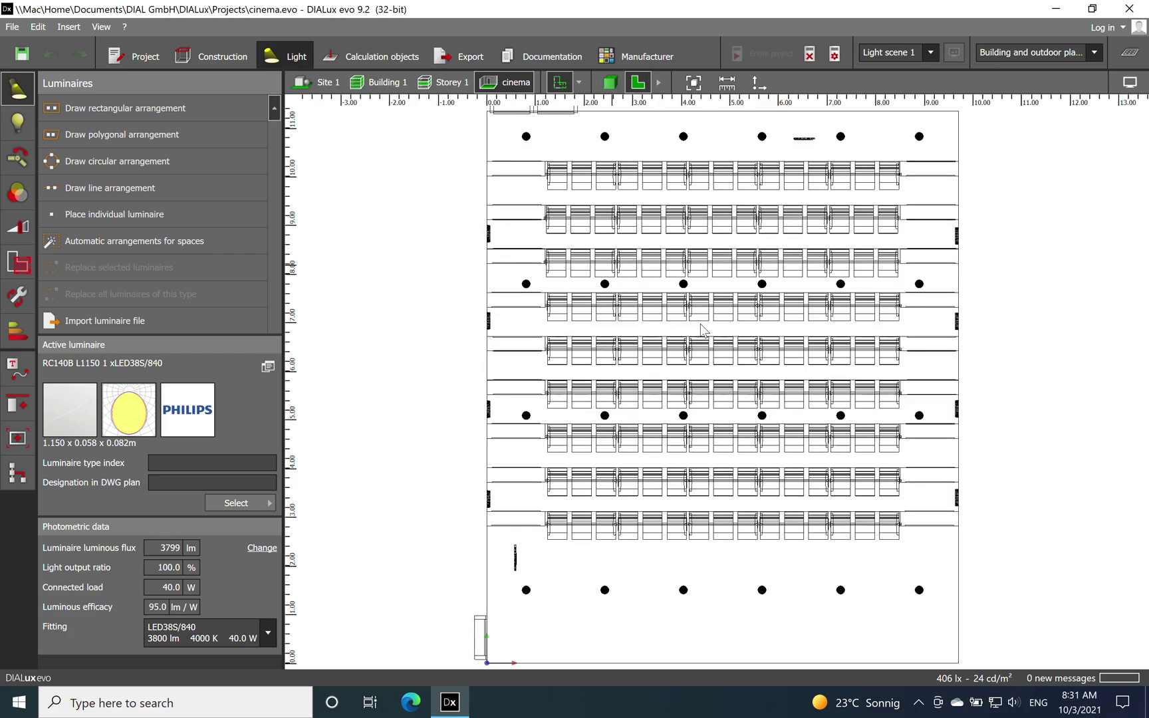
{"action": "scroll", "coordinate": [837, 310], "scroll_direction": "down", "scroll_amount": 2}
{"action": "middle_click_drag", "start_coordinate": [836, 310], "coordinate": [777, 318]}
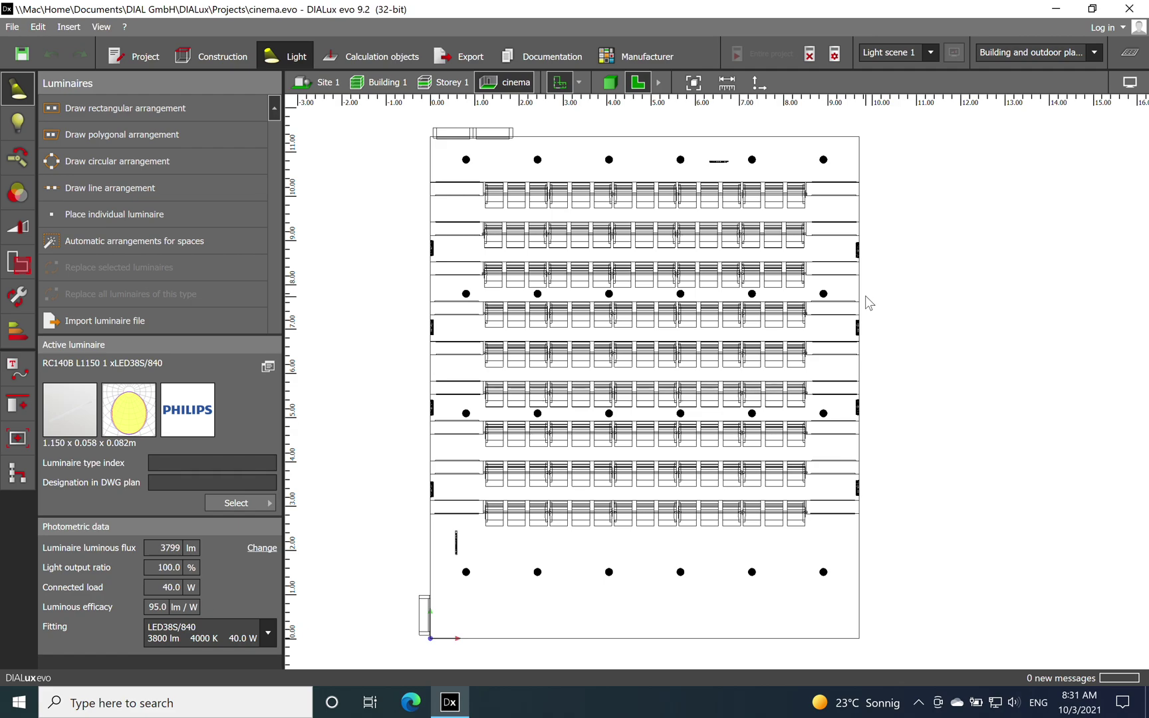
{"action": "left_click", "coordinate": [611, 83]}
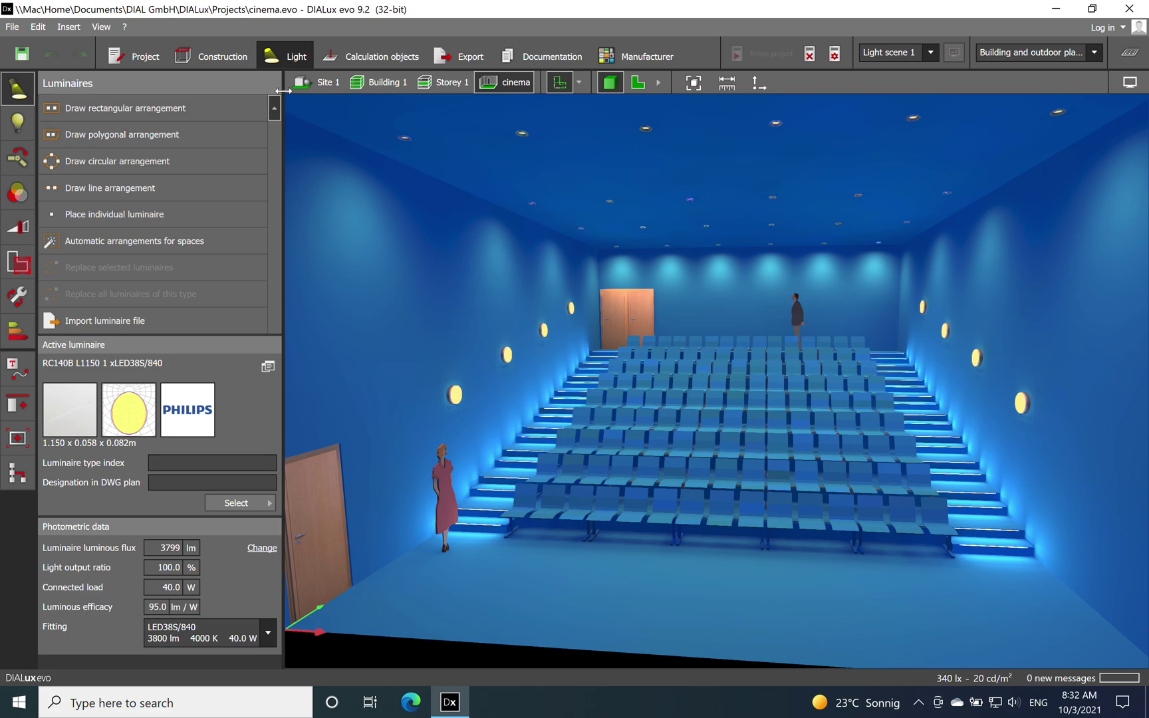
Step: Bring up the material tools in construction mode with the cinema room as the displayed space
{"action": "left_click", "coordinate": [234, 62]}
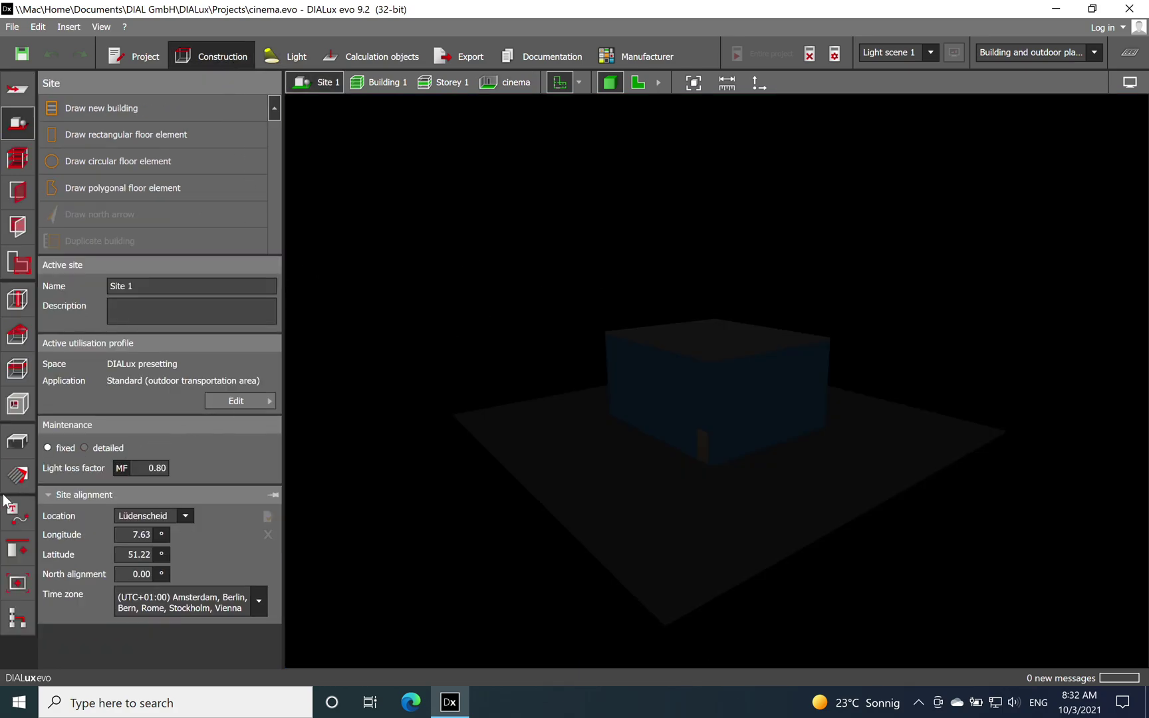
{"action": "left_click", "coordinate": [18, 476]}
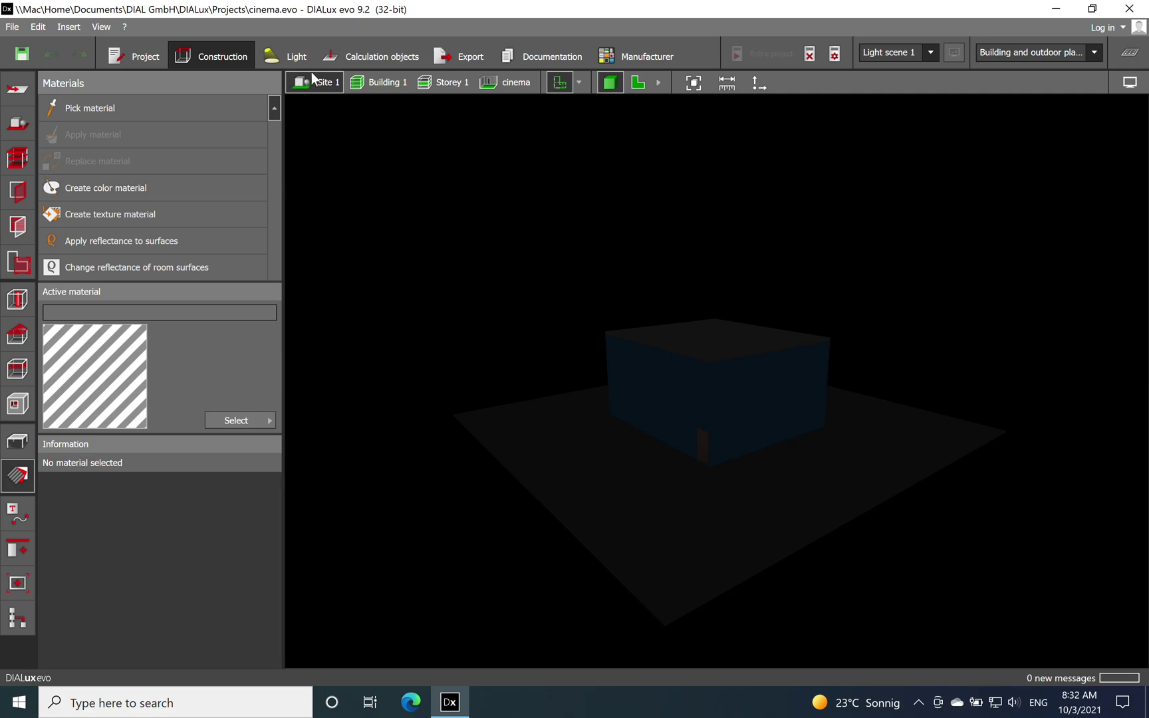
{"action": "left_click", "coordinate": [447, 86]}
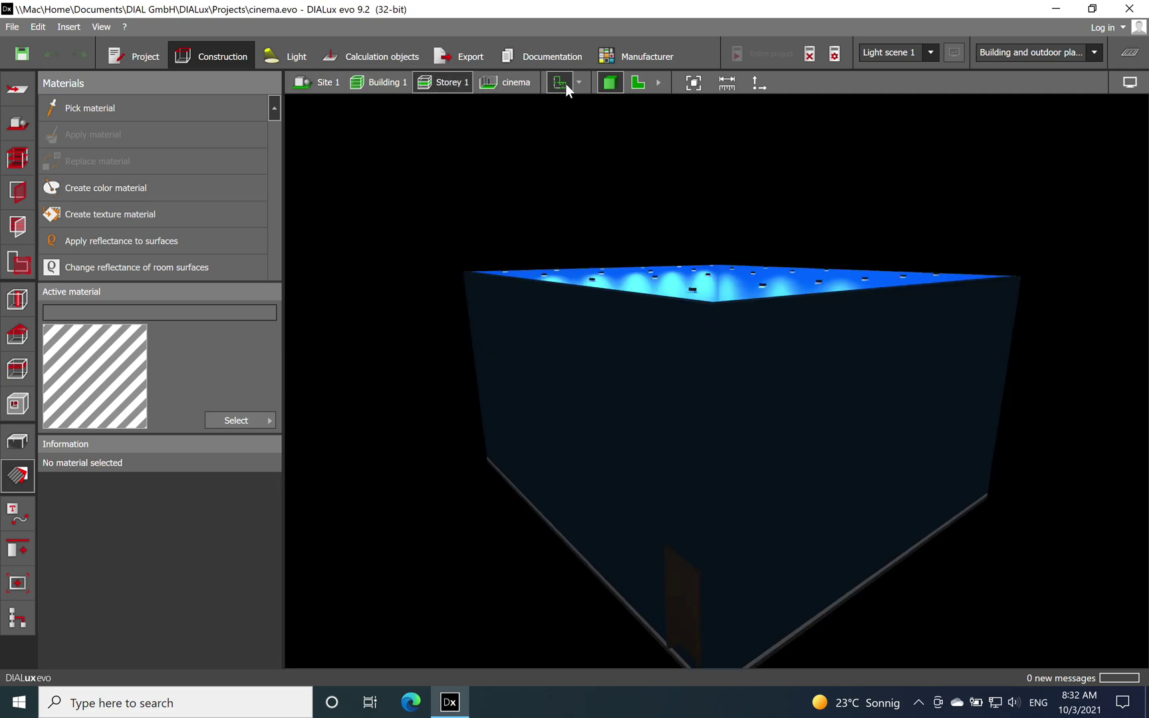
{"action": "left_click", "coordinate": [506, 82]}
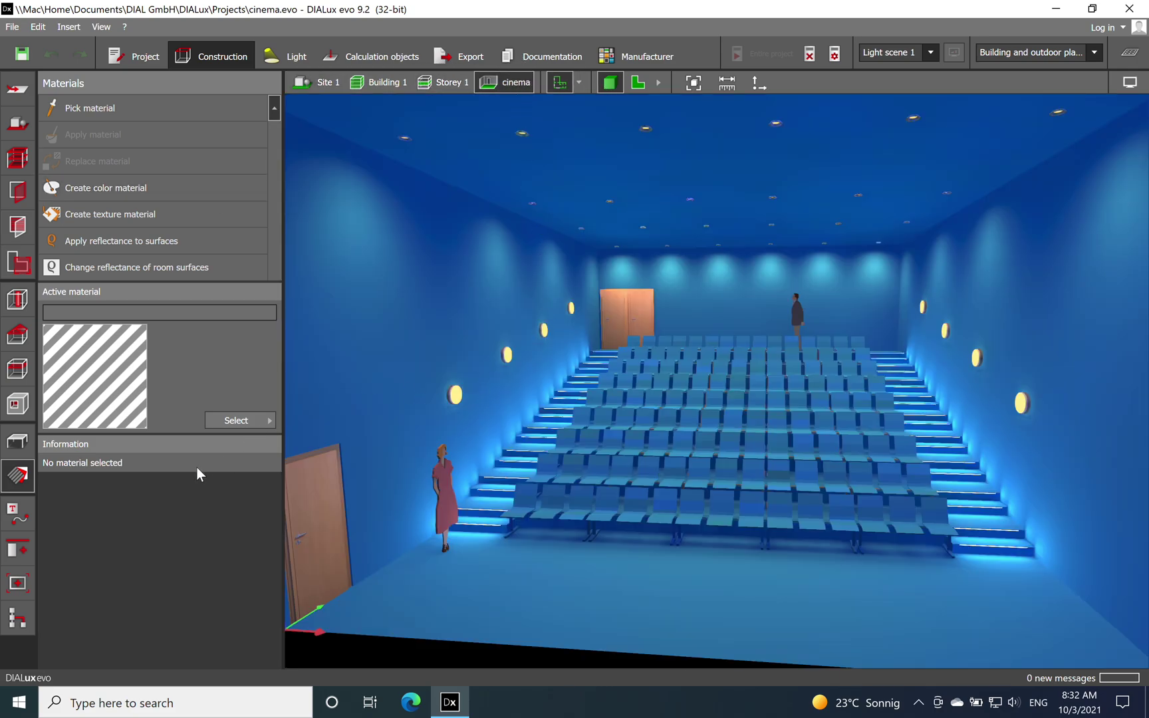
Step: Choose 5012 (Light blue) from the 5xxx Blue group of the color catalog as the active material
{"action": "left_click", "coordinate": [238, 421]}
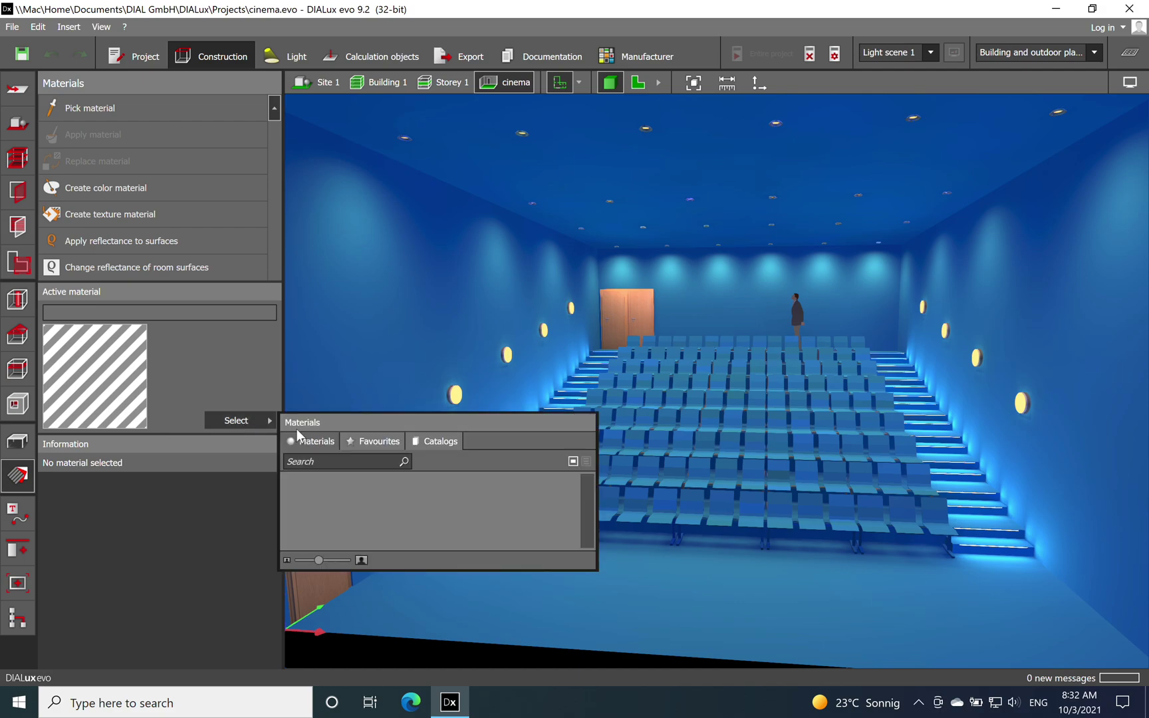
{"action": "left_click", "coordinate": [430, 442]}
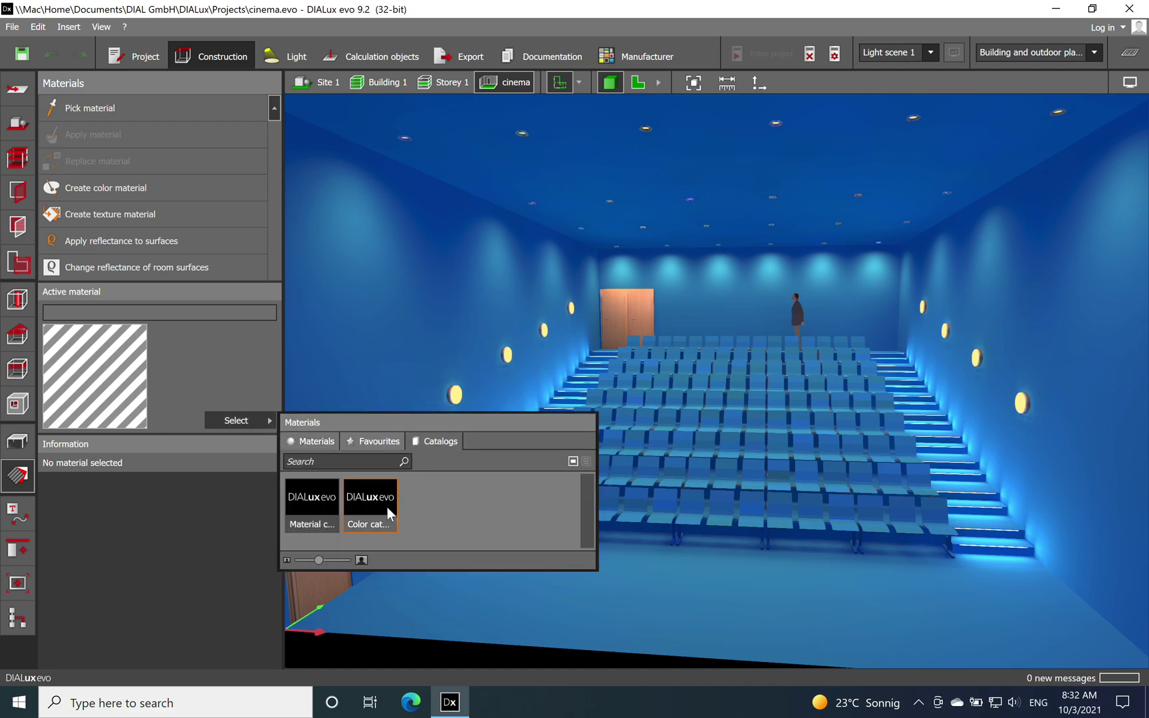
{"action": "left_click", "coordinate": [384, 507]}
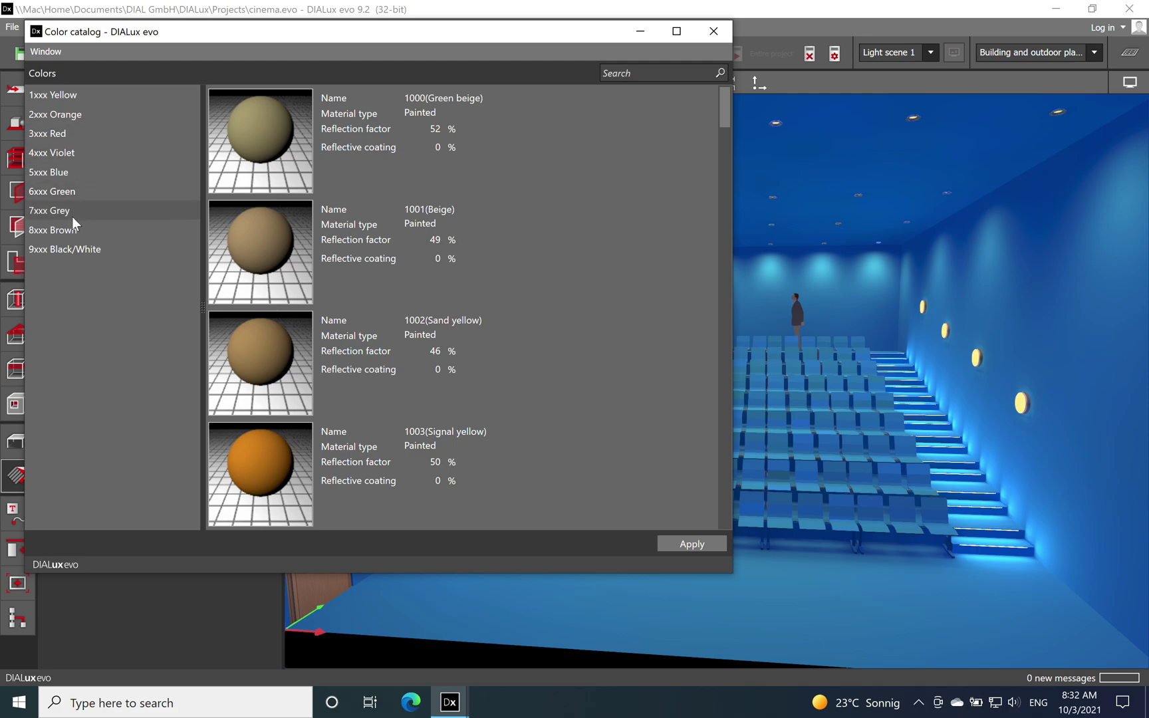
{"action": "left_click", "coordinate": [67, 170]}
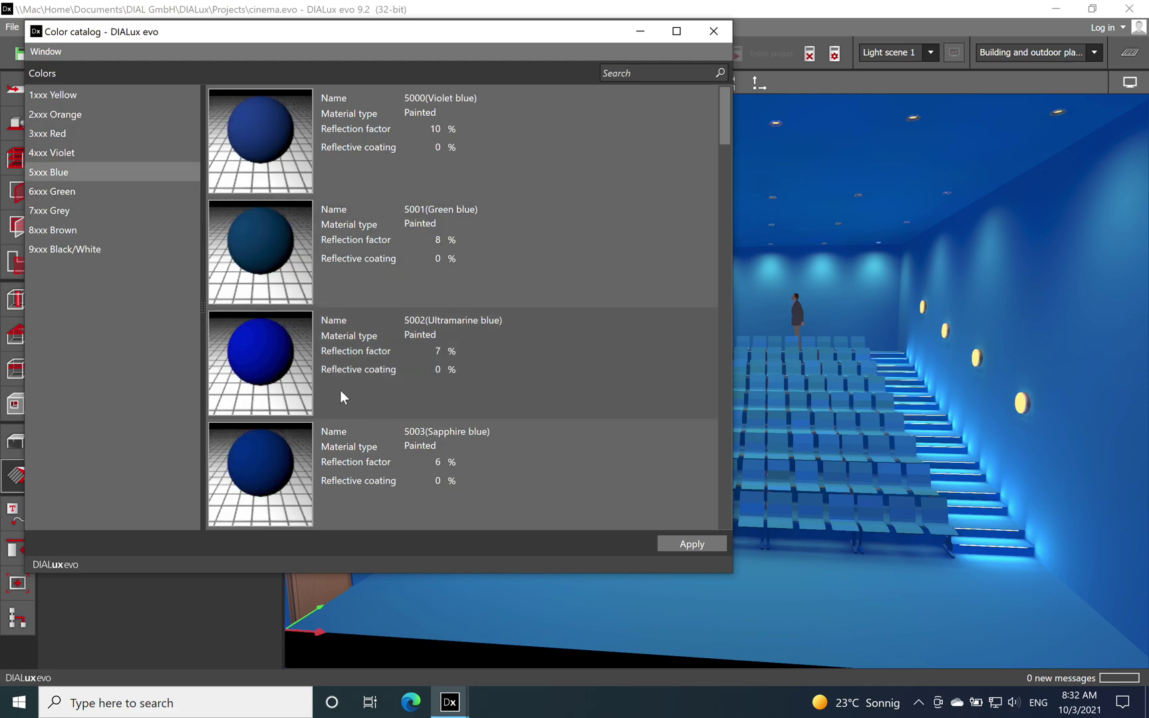
{"action": "scroll", "coordinate": [599, 330], "scroll_direction": "down", "scroll_amount": 3}
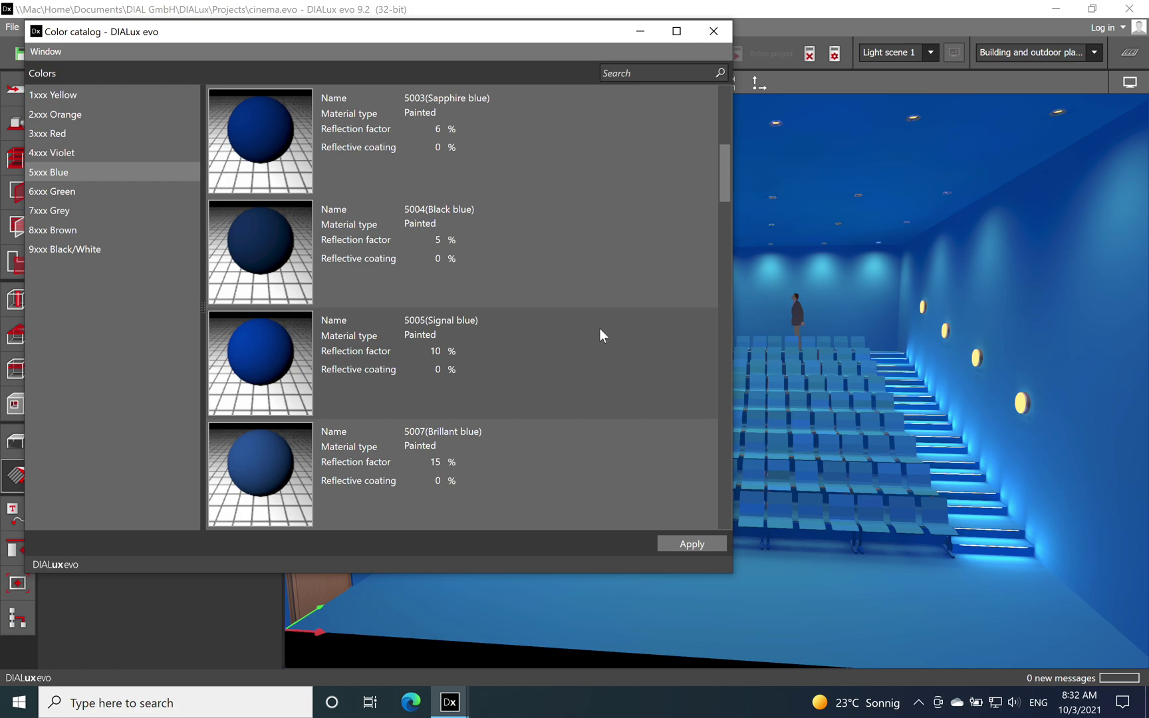
{"action": "scroll", "coordinate": [599, 328], "scroll_direction": "down", "scroll_amount": 4}
{"action": "left_click", "coordinate": [764, 569]}
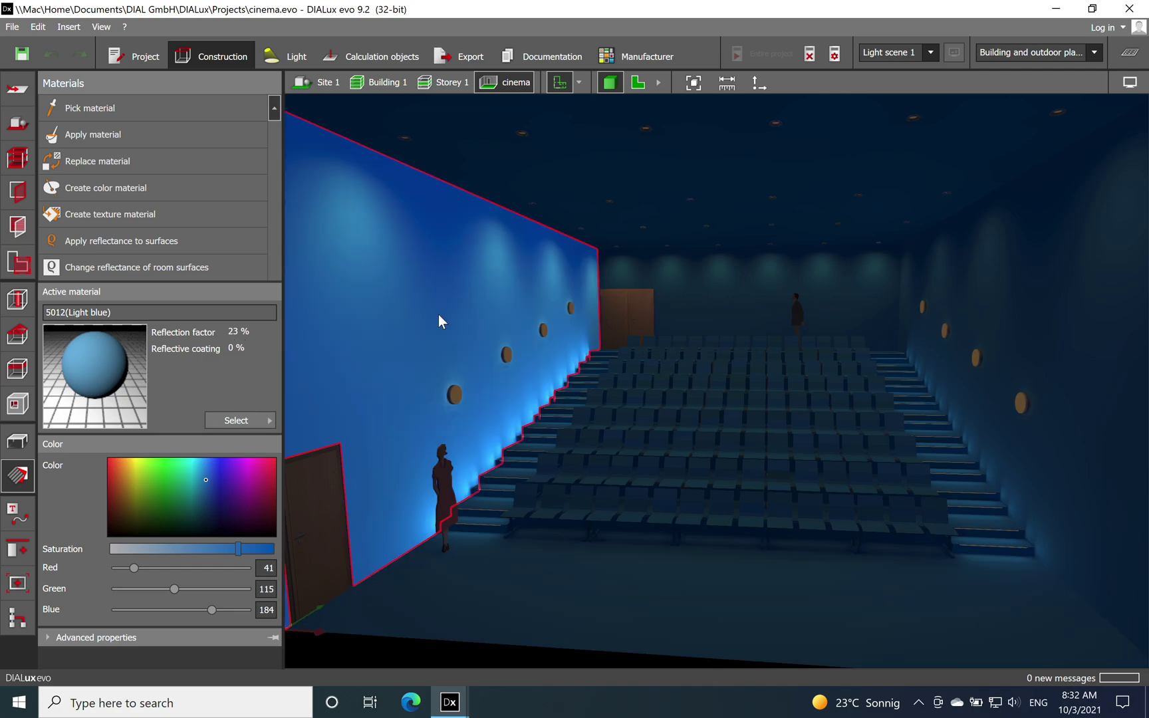
Step: Examine the cinema's blue walls, ceiling and seating from several distances in the 3D view
{"action": "right_click_drag", "start_coordinate": [797, 336], "coordinate": [1044, 291]}
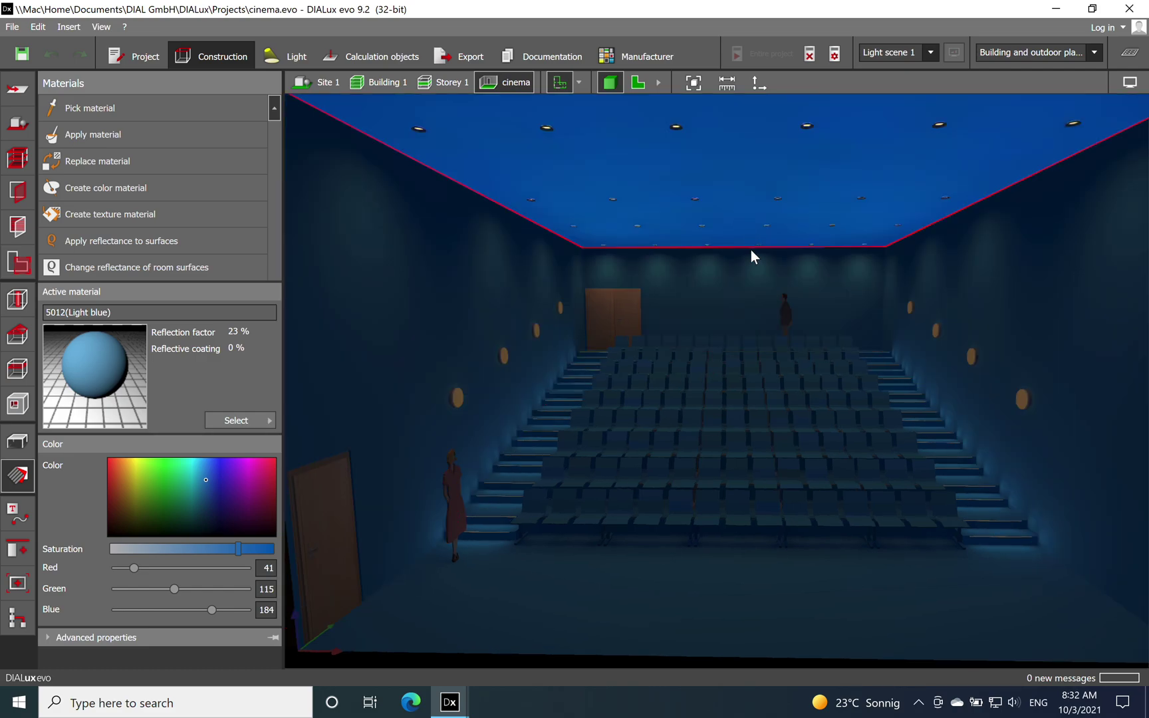
{"action": "scroll", "coordinate": [751, 251], "scroll_direction": "down", "scroll_amount": 5}
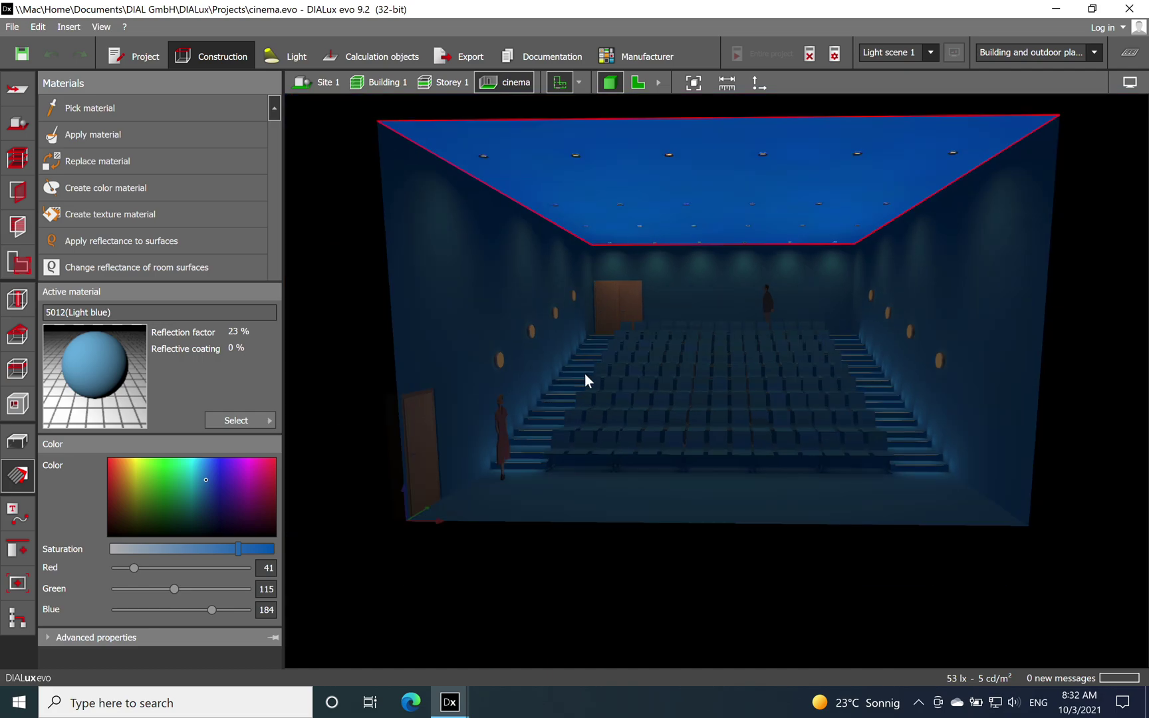
{"action": "scroll", "coordinate": [711, 415], "scroll_direction": "up", "scroll_amount": 5}
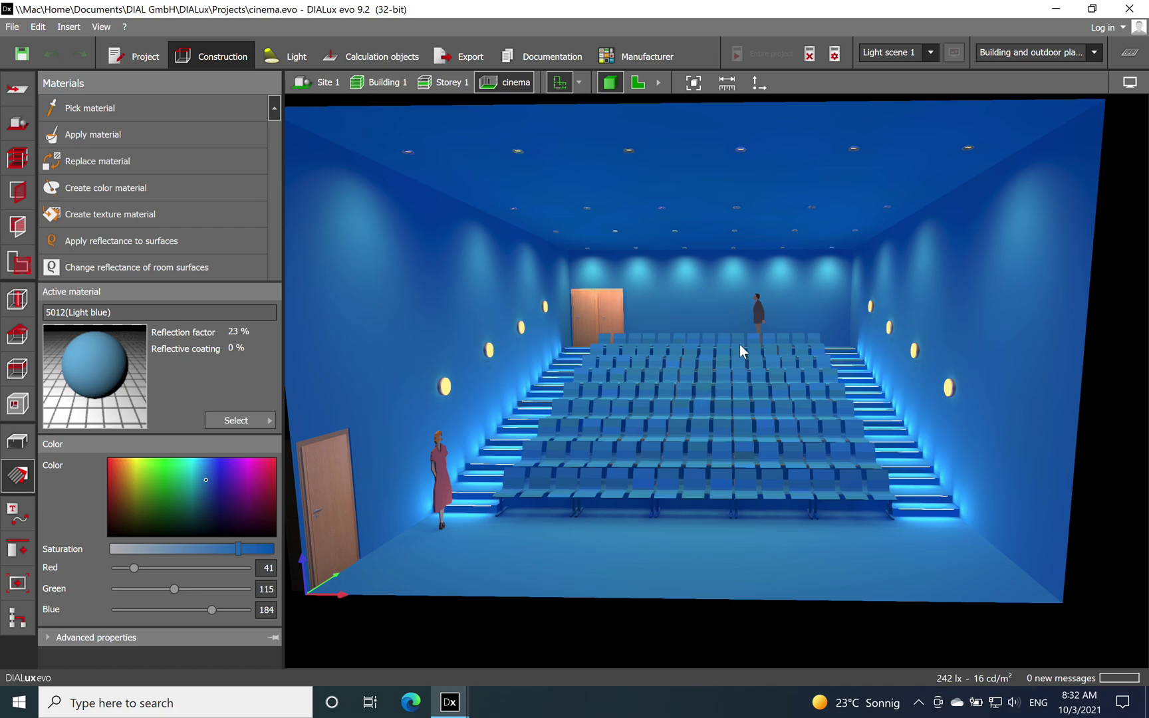
{"action": "scroll", "coordinate": [740, 345], "scroll_direction": "up", "scroll_amount": 3}
{"action": "scroll", "coordinate": [738, 343], "scroll_direction": "up", "scroll_amount": 1}
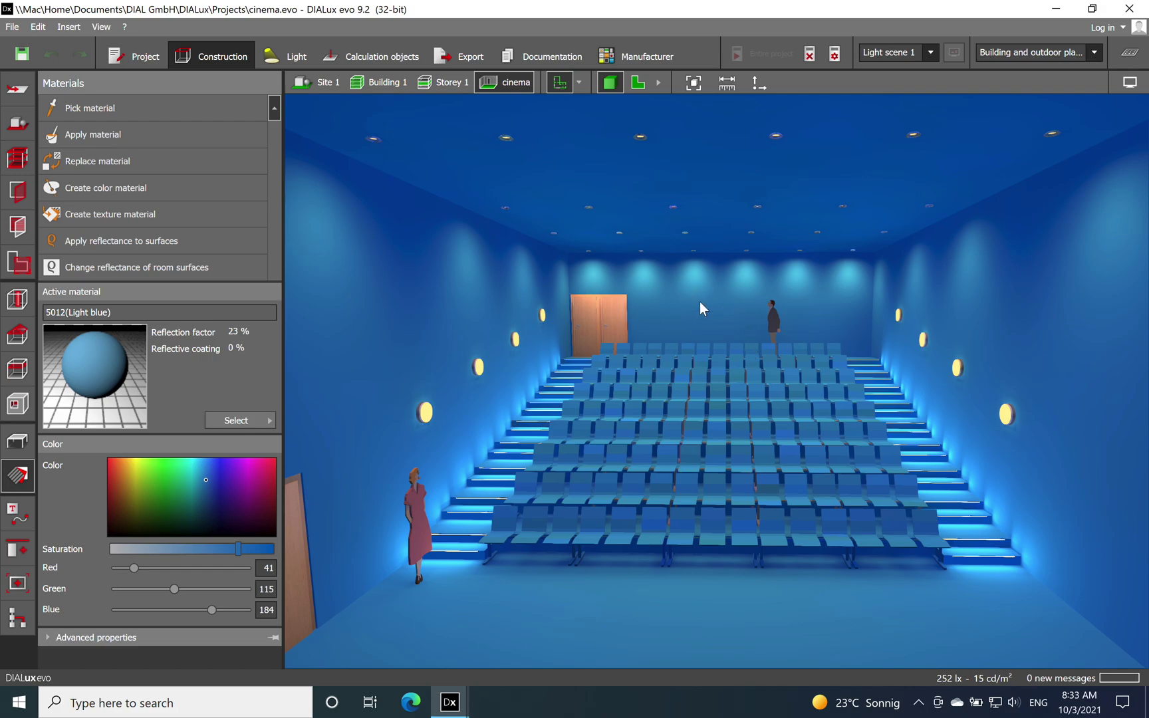
{"action": "middle_click_drag", "start_coordinate": [698, 302], "coordinate": [719, 298]}
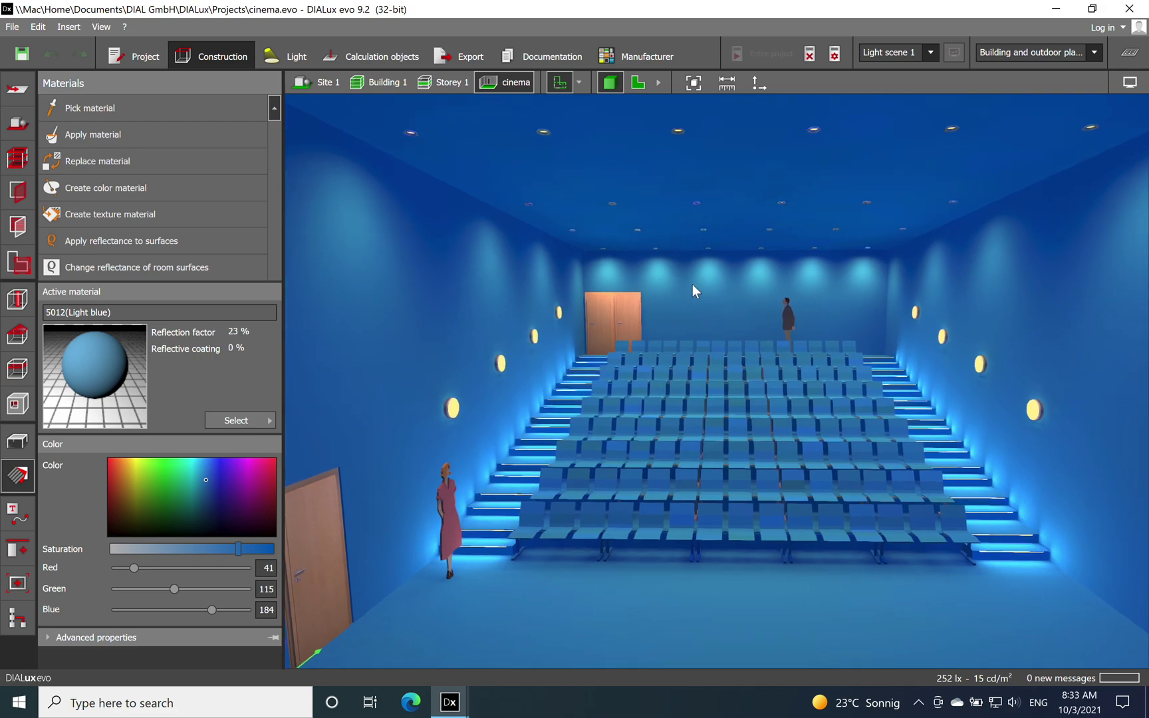
Step: Select the cinema space in the lighting mode's space settings and show its workplane in the floor plan
{"action": "left_click", "coordinate": [291, 59]}
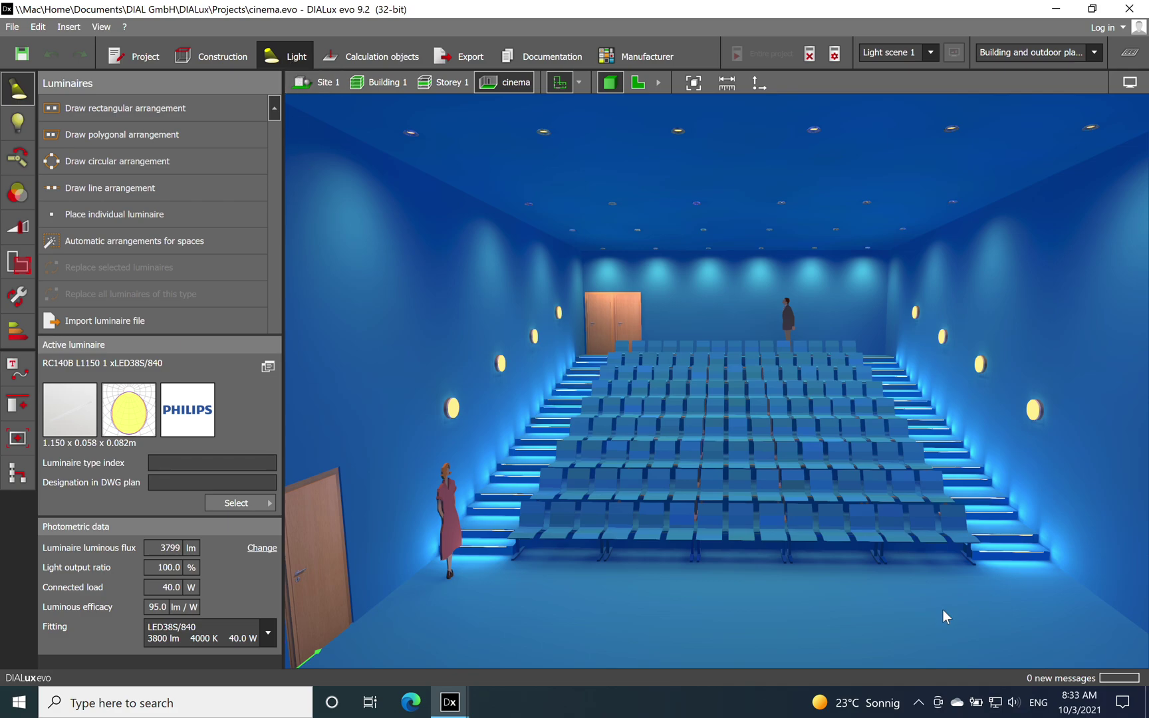
{"action": "left_click", "coordinate": [18, 263]}
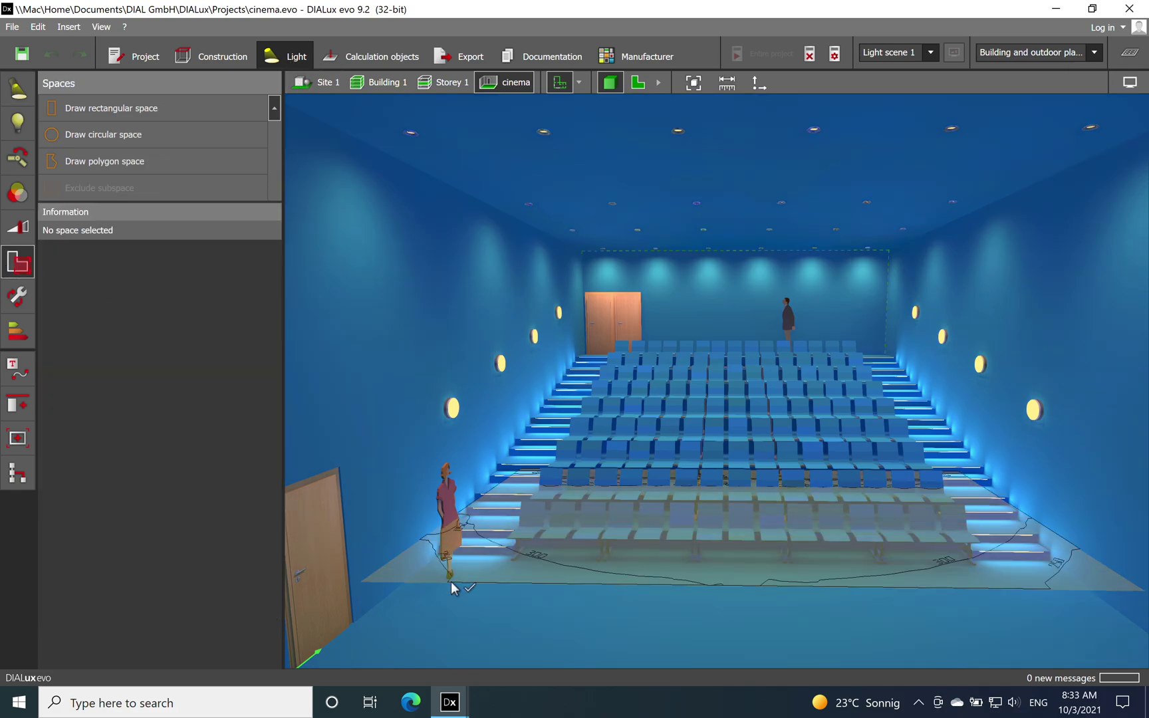
{"action": "left_click", "coordinate": [607, 657]}
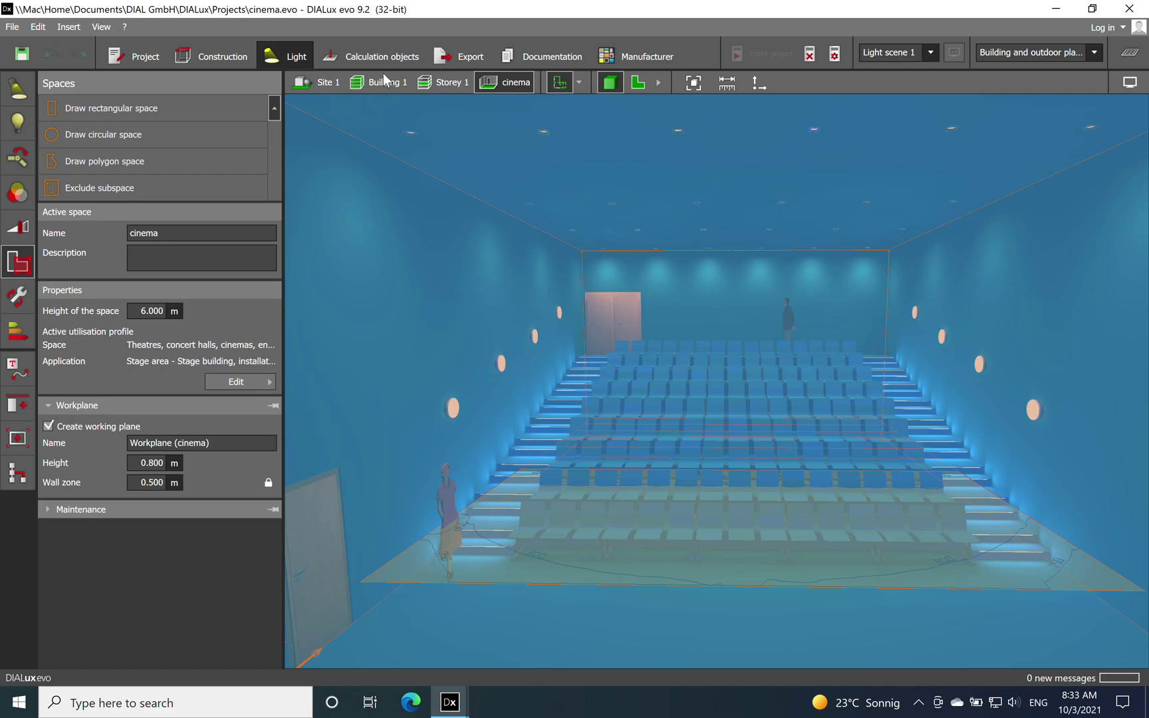
{"action": "left_click", "coordinate": [637, 82]}
{"action": "left_click", "coordinate": [697, 585]}
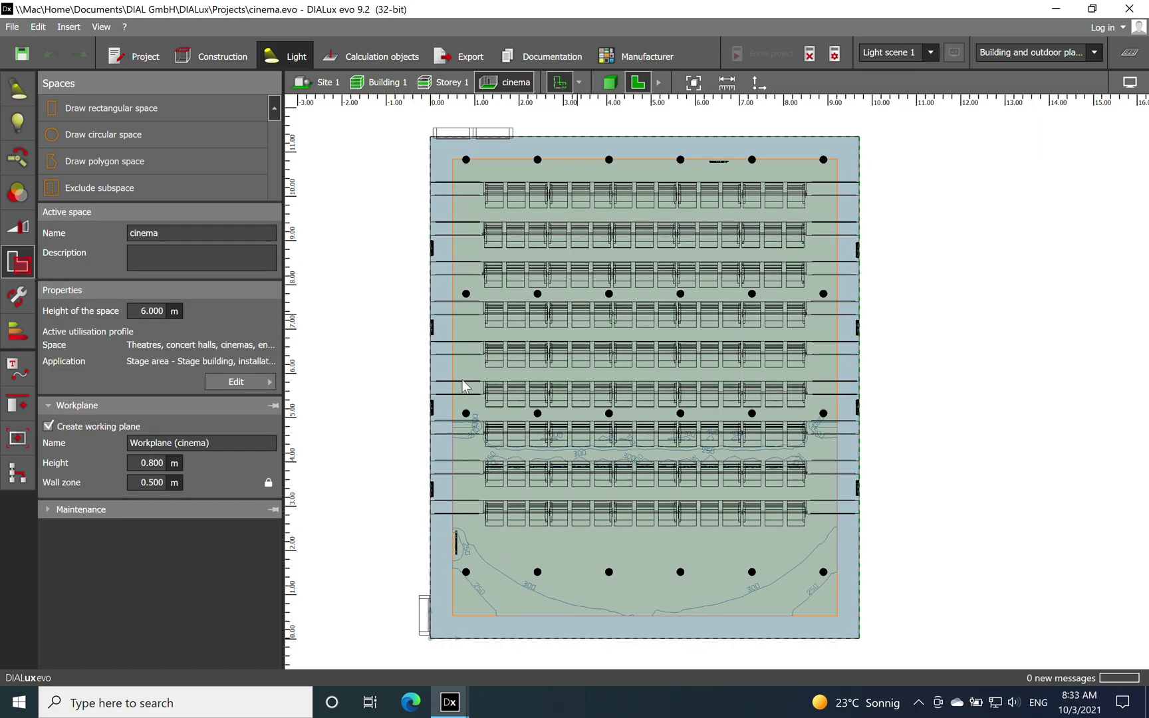
Step: Review the space's utilisation profile with the theatres, concert halls, cinemas, entertainment venues template and its available applications
{"action": "left_click", "coordinate": [248, 380]}
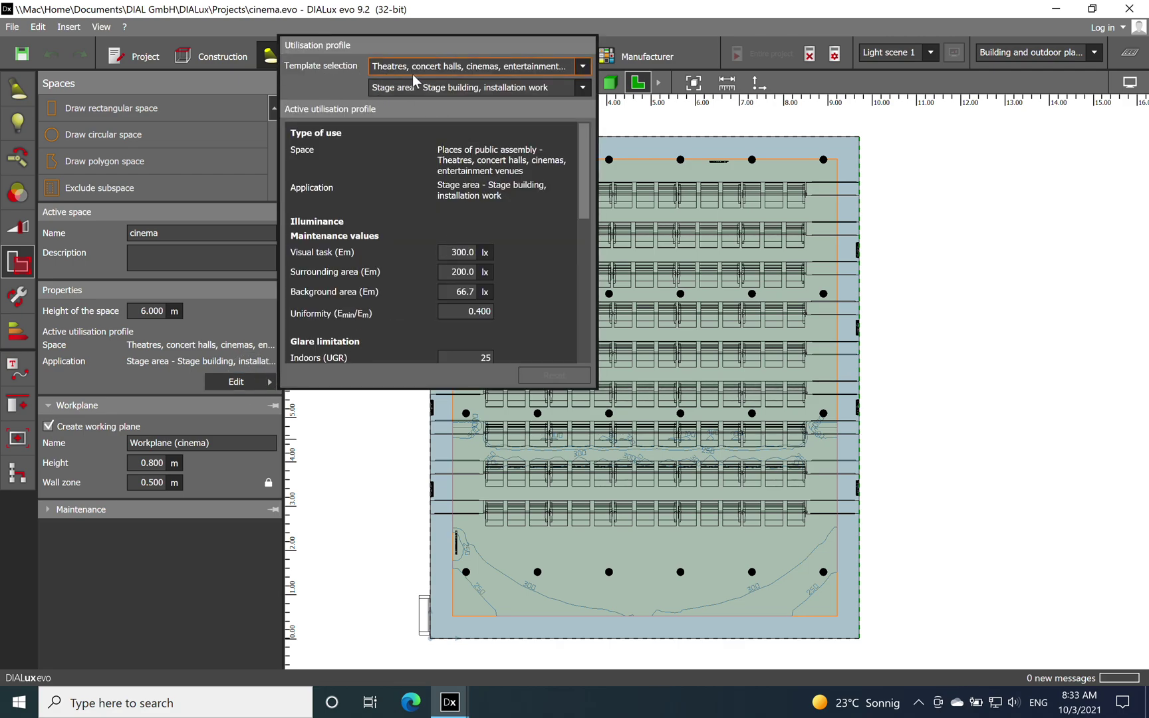
{"action": "left_click", "coordinate": [582, 69]}
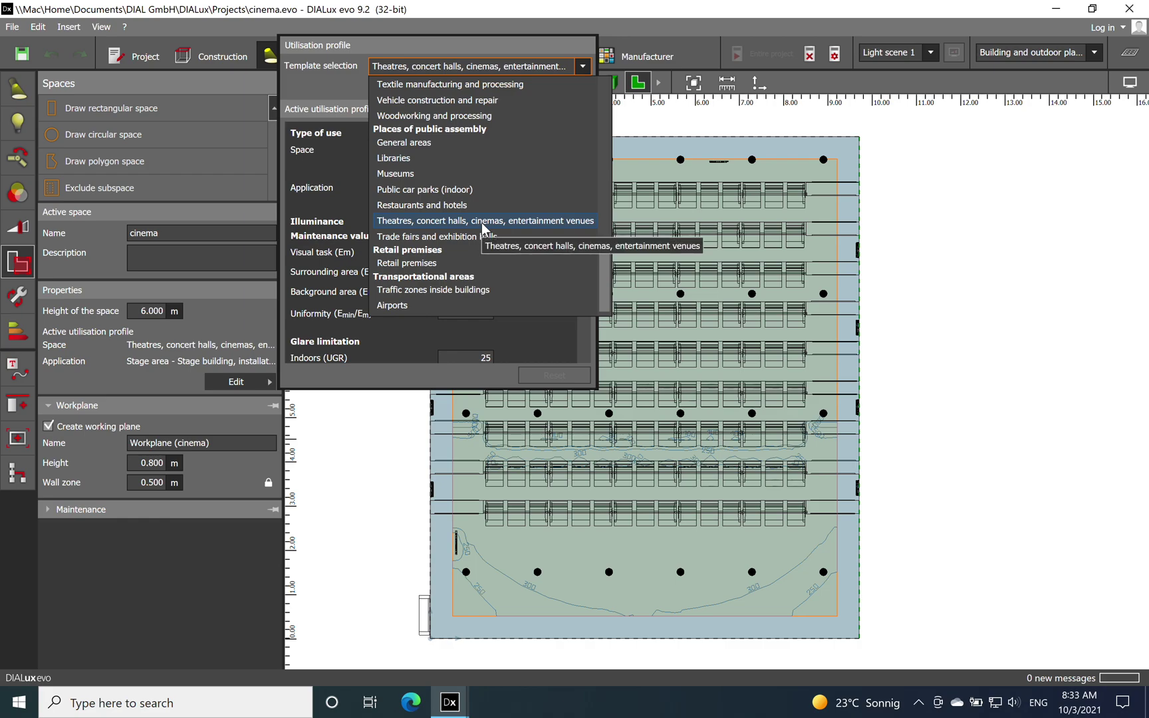
{"action": "left_click", "coordinate": [484, 221]}
{"action": "left_click", "coordinate": [582, 87]}
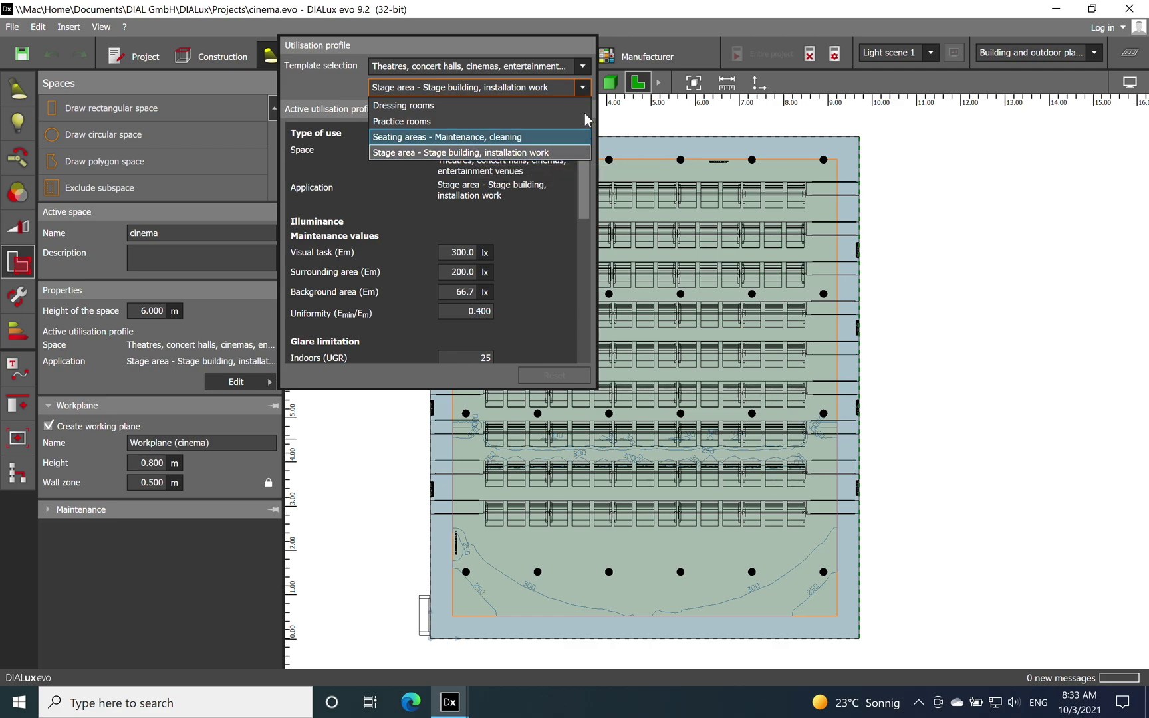
{"action": "left_click", "coordinate": [583, 88]}
{"action": "left_click", "coordinate": [996, 284]}
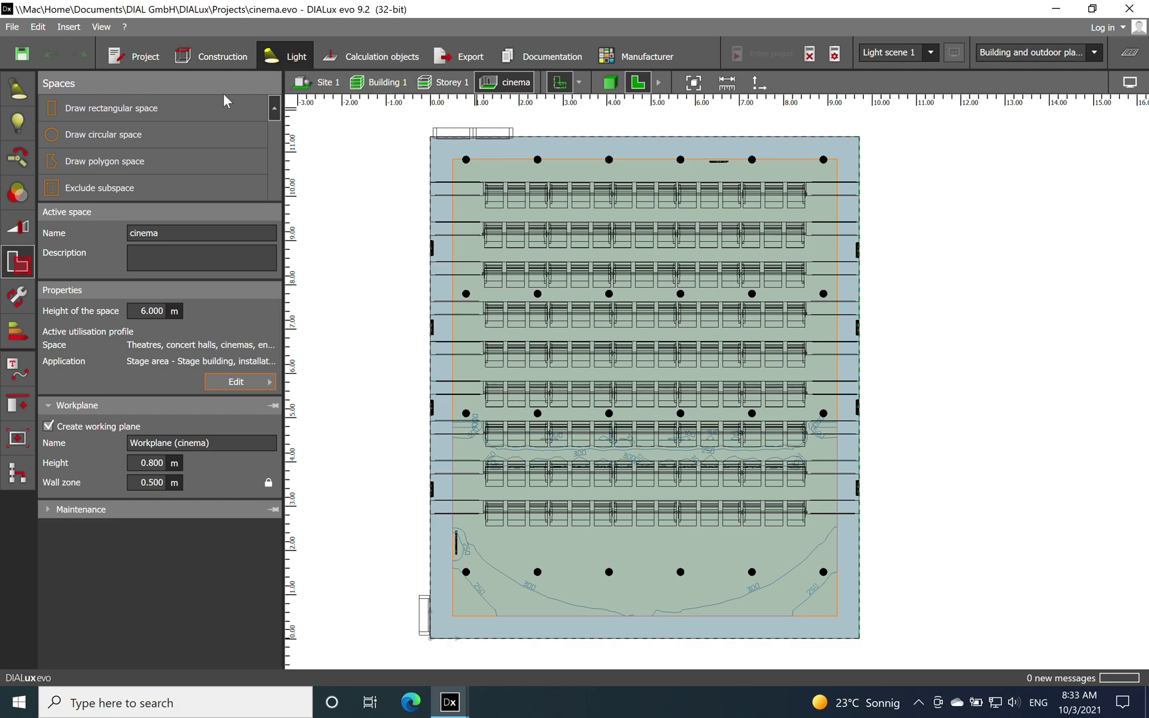
Step: Return to the luminaire tools in the 3D view and display the results overview for the cinema workplane
{"action": "left_click", "coordinate": [19, 96]}
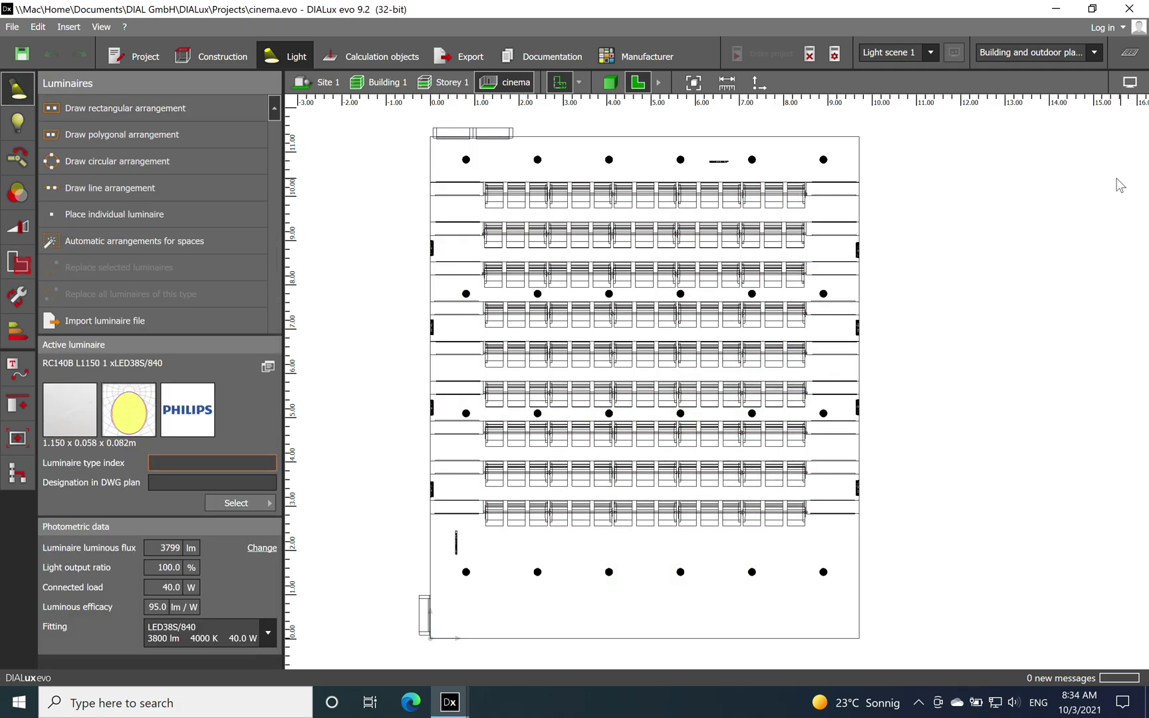
{"action": "left_click", "coordinate": [610, 83]}
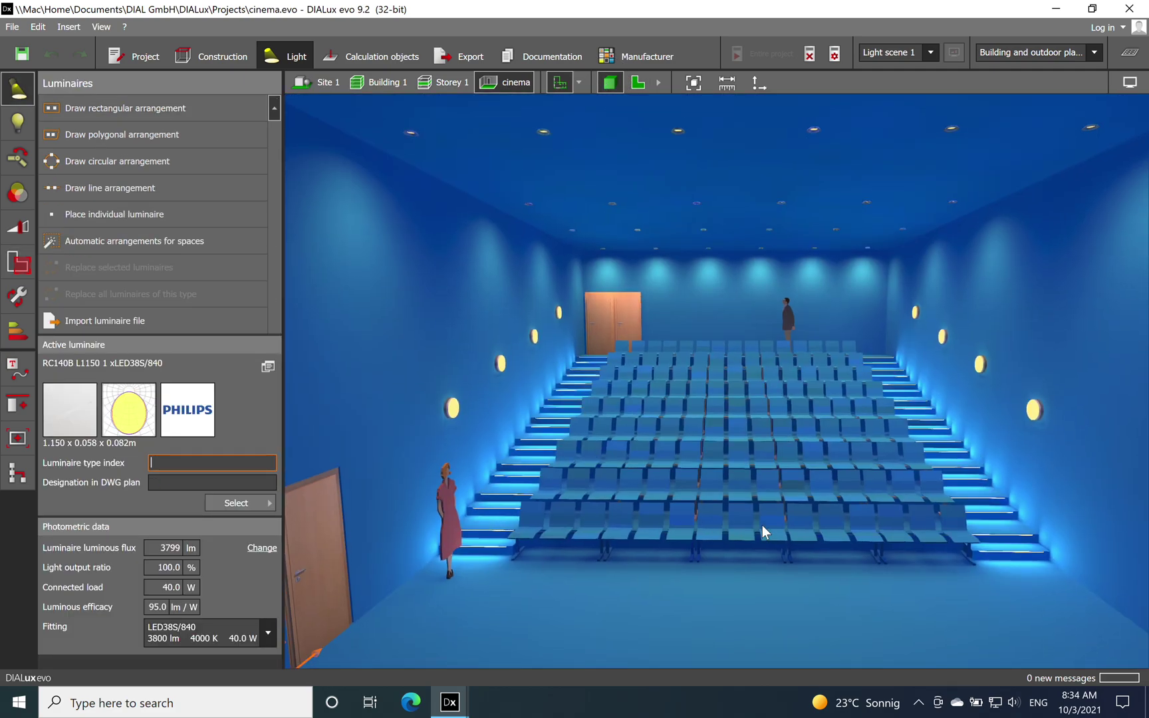
{"action": "left_click", "coordinate": [1129, 57]}
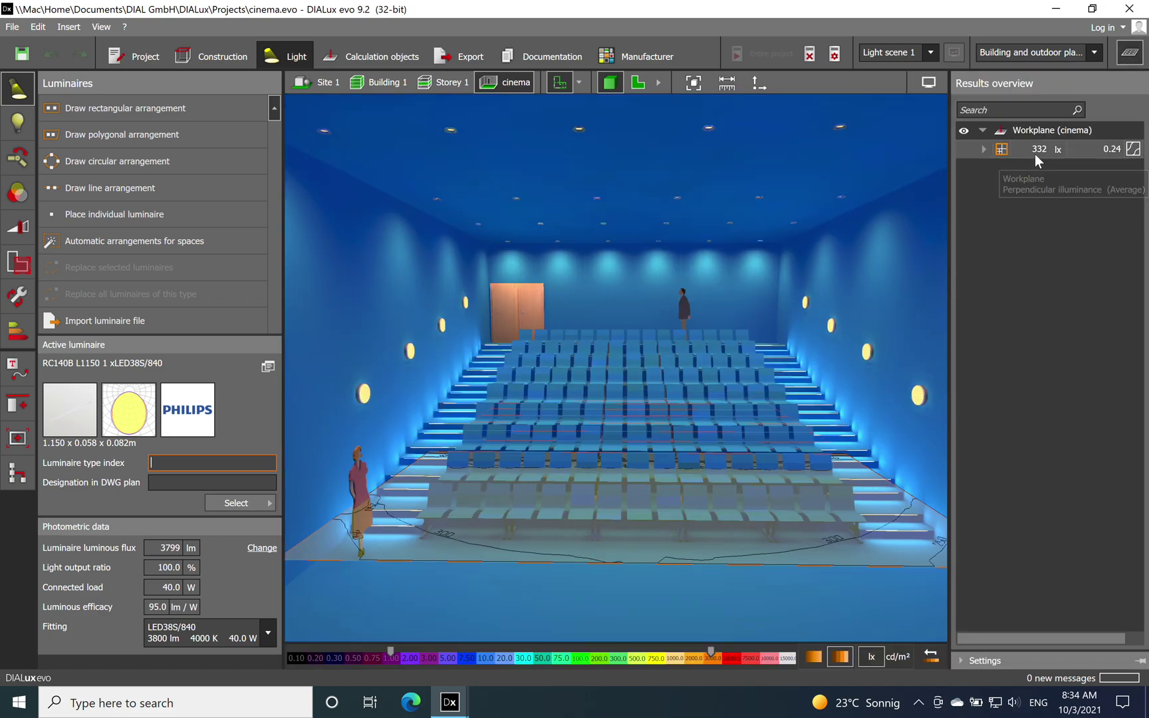
Step: Expand the cinema workplane's perpendicular illuminance result to read its details, and close the results overview
{"action": "left_click", "coordinate": [983, 150]}
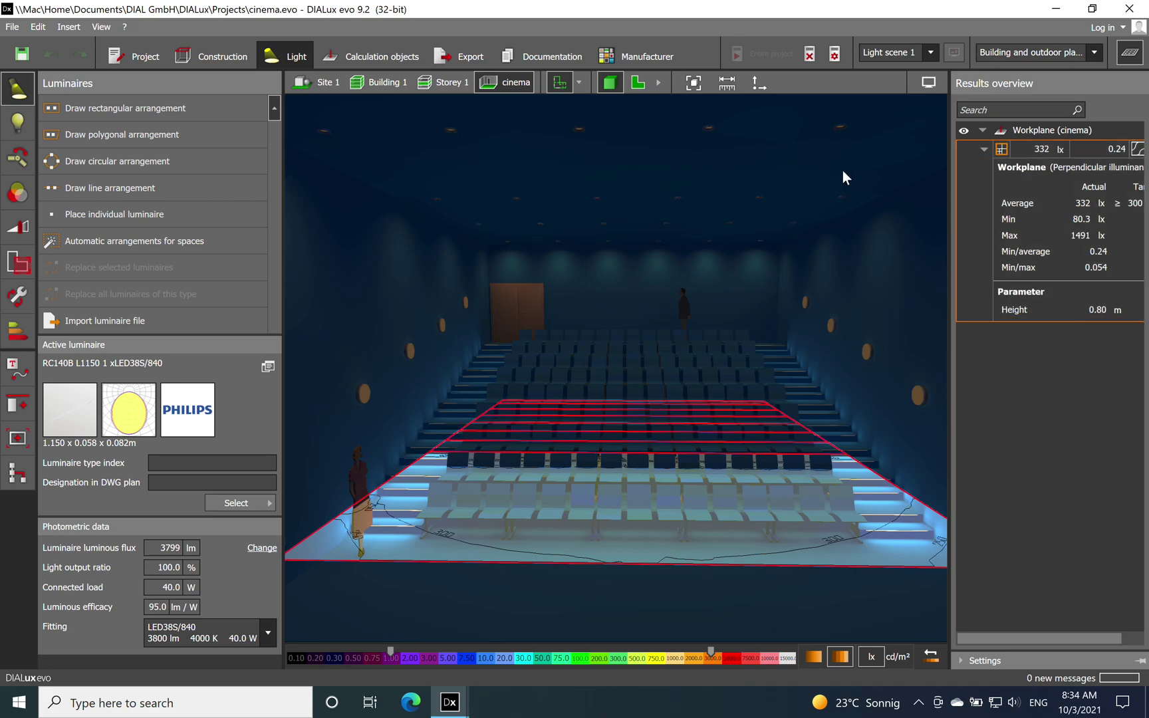
{"action": "left_click", "coordinate": [787, 163]}
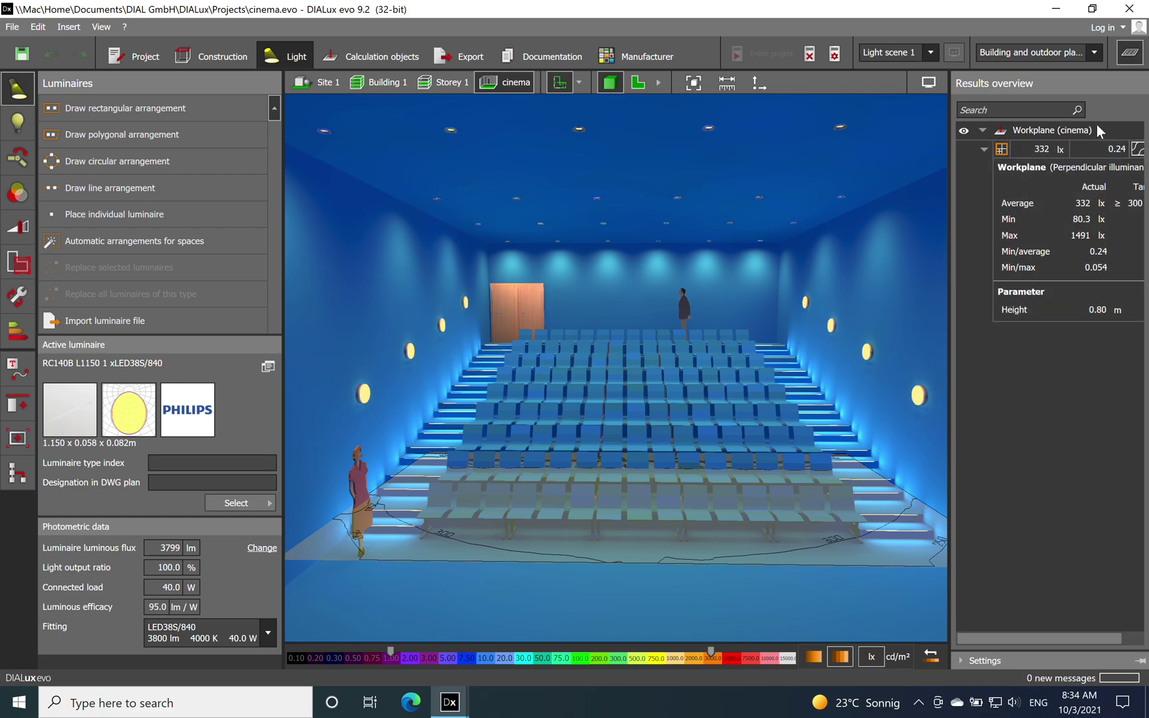
{"action": "left_click", "coordinate": [1130, 53]}
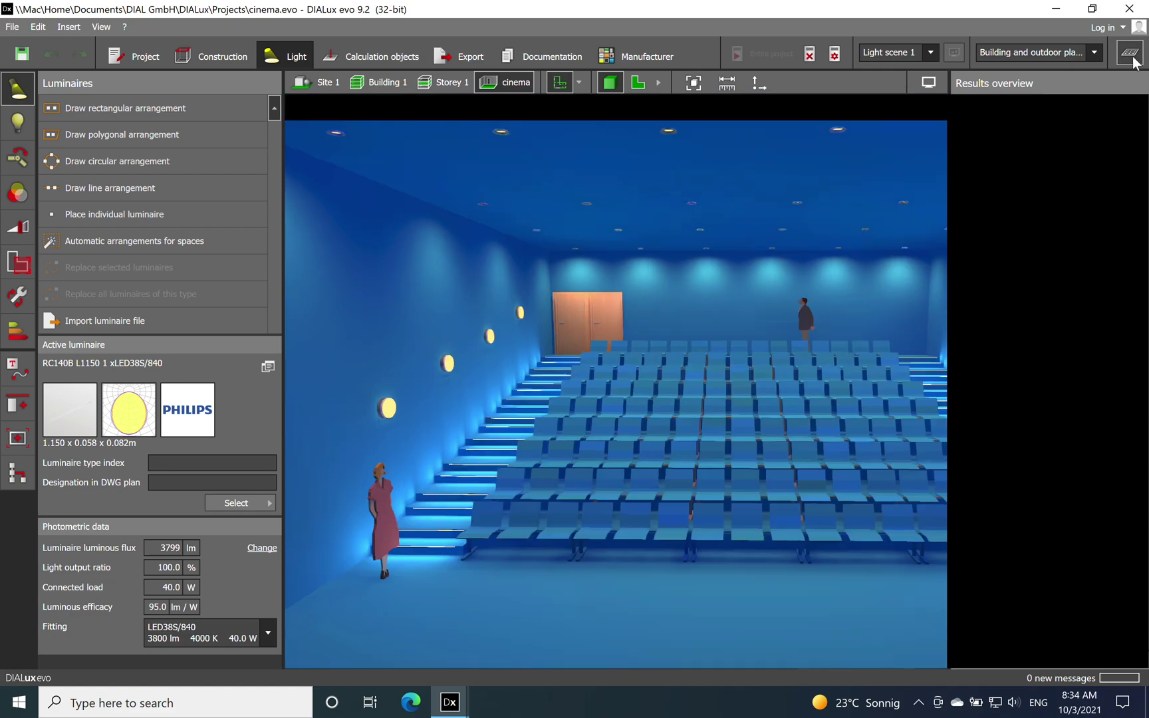
Step: Examine the illuminated stairs beside the standing woman and the adjoining seat rows in the 3D view
{"action": "mouse_move", "coordinate": [831, 331]}
{"action": "middle_mouse_down"}
{"action": "mouse_move", "coordinate": [774, 308]}
{"action": "mouse_move", "coordinate": [792, 324]}
{"action": "mouse_move", "coordinate": [854, 328]}
{"action": "middle_mouse_up"}
{"action": "scroll", "coordinate": [497, 575], "scroll_direction": "up", "scroll_amount": 6}
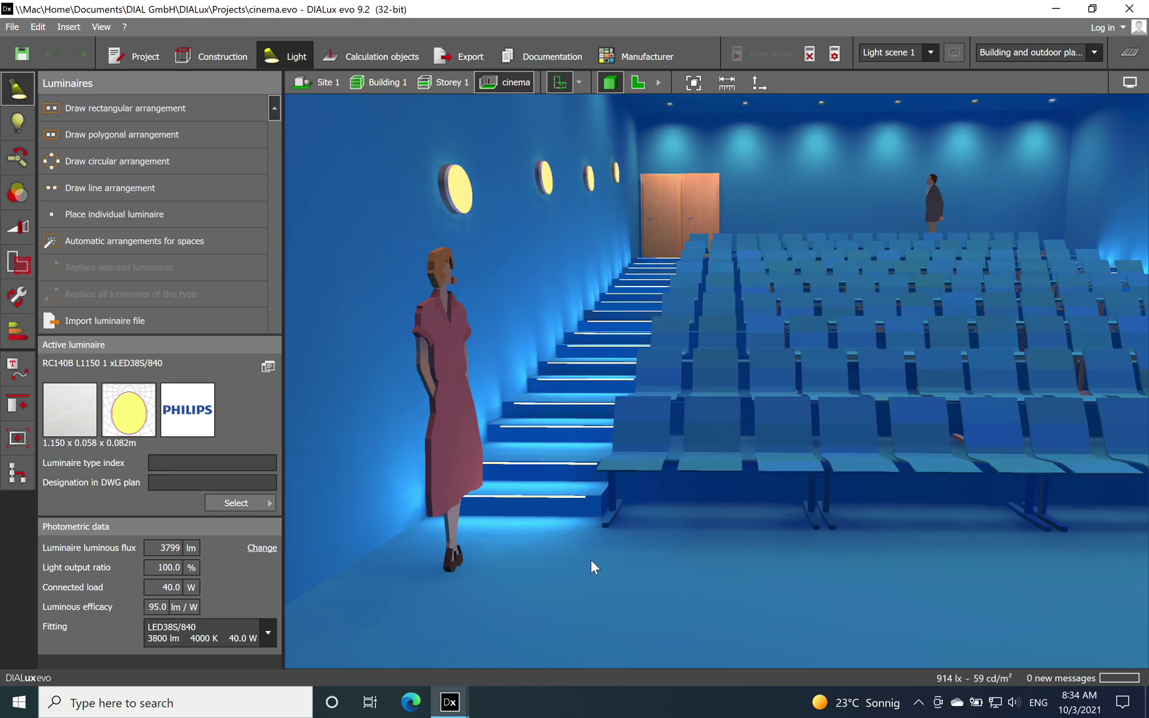
{"action": "scroll", "coordinate": [526, 542], "scroll_direction": "up", "scroll_amount": 5}
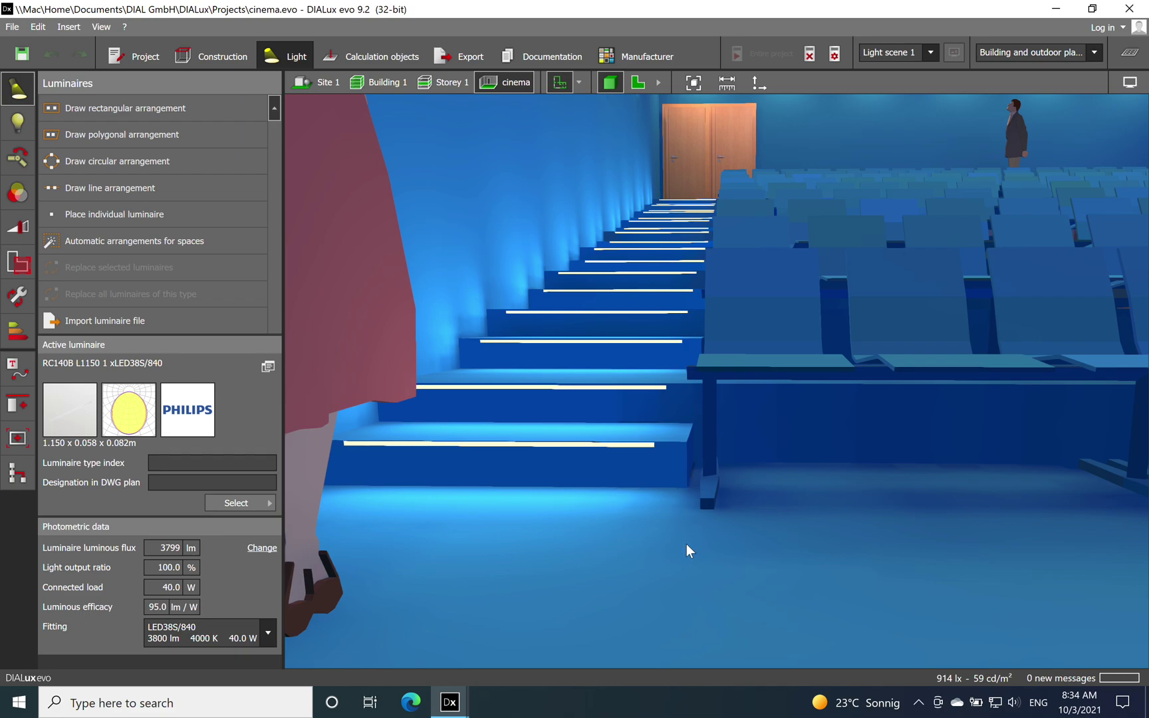
{"action": "right_click_drag", "start_coordinate": [783, 515], "coordinate": [769, 534]}
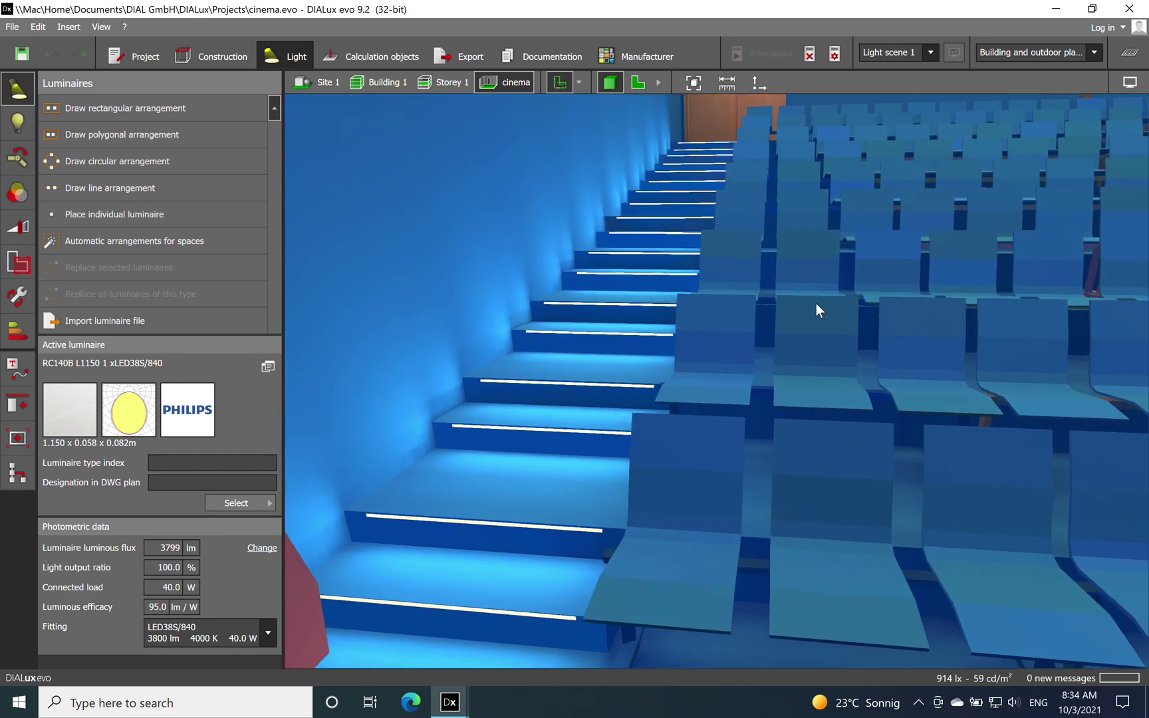
{"action": "scroll", "coordinate": [738, 299], "scroll_direction": "down", "scroll_amount": 5}
{"action": "right_click_drag", "start_coordinate": [805, 455], "coordinate": [714, 354]}
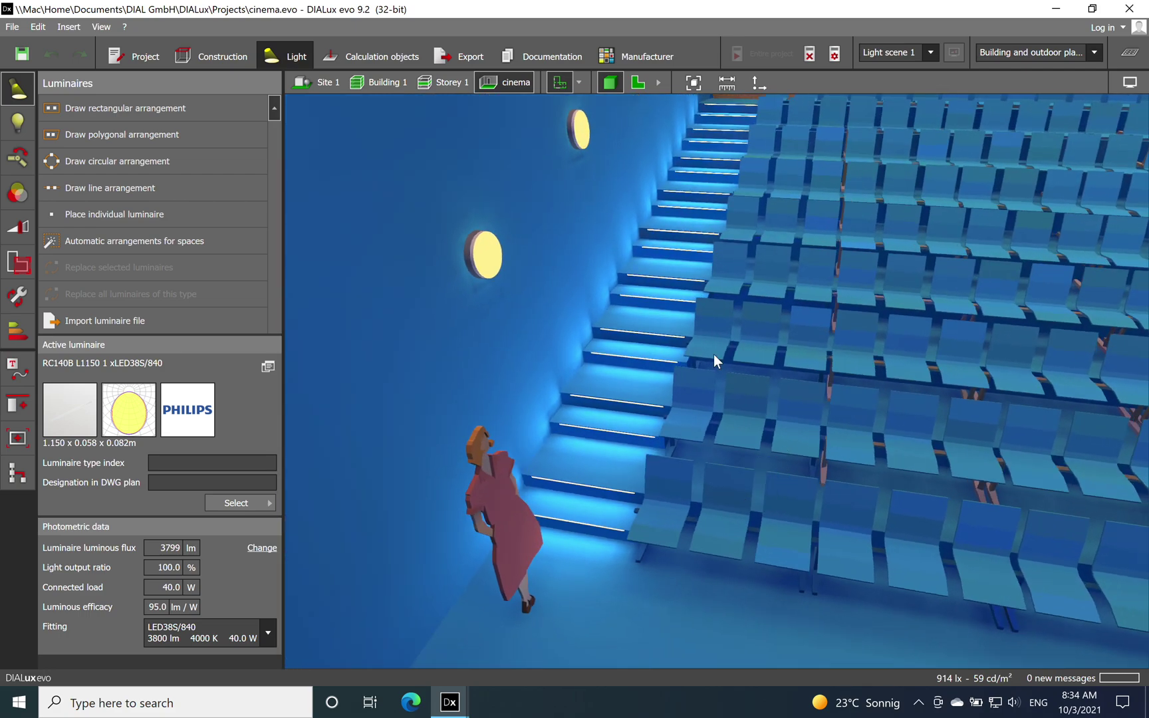
{"action": "scroll", "coordinate": [783, 361], "scroll_direction": "down", "scroll_amount": 3}
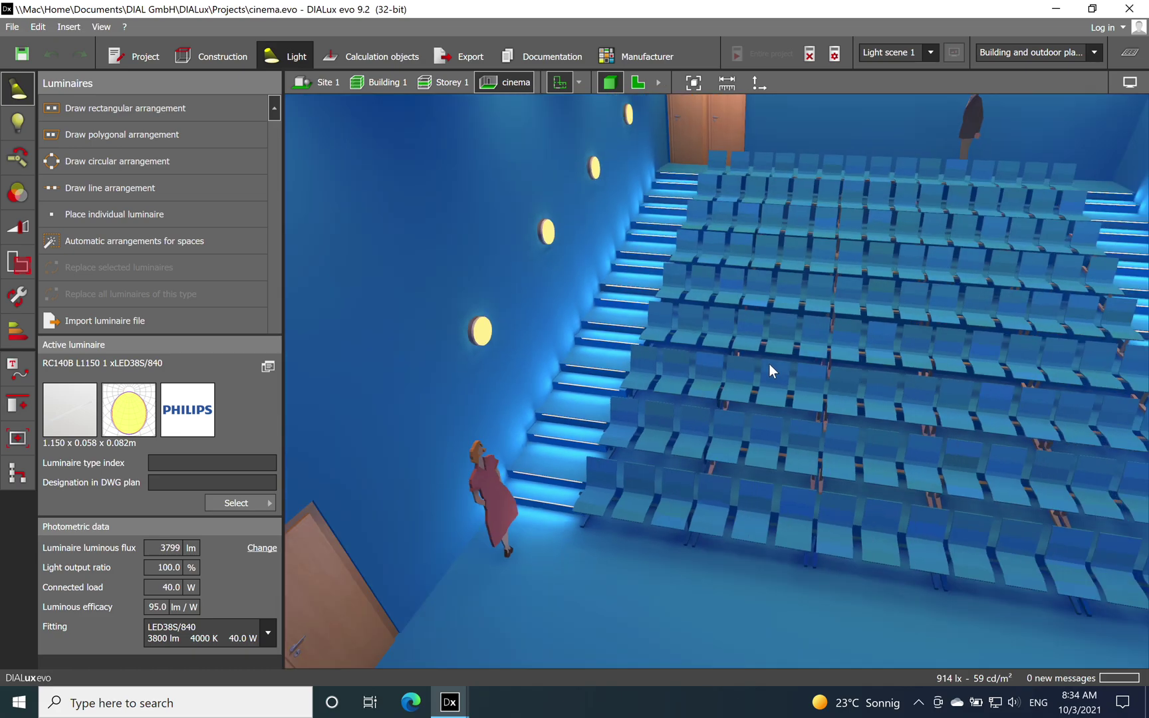
Step: Select the front row of six ceiling downlights to view their light distribution, and clear the selection
{"action": "scroll", "coordinate": [896, 363], "scroll_direction": "down", "scroll_amount": 3}
{"action": "right_click_drag", "start_coordinate": [915, 349], "coordinate": [692, 479]}
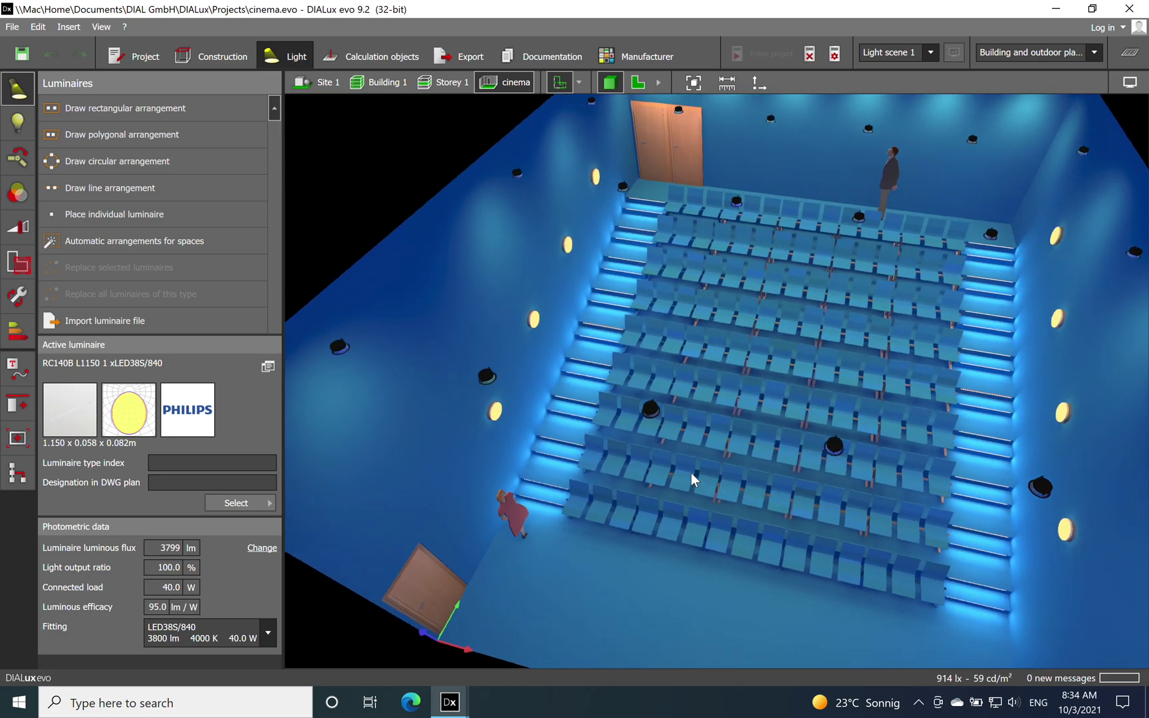
{"action": "left_click", "coordinate": [650, 414]}
{"action": "right_click_drag", "start_coordinate": [784, 492], "coordinate": [813, 458]}
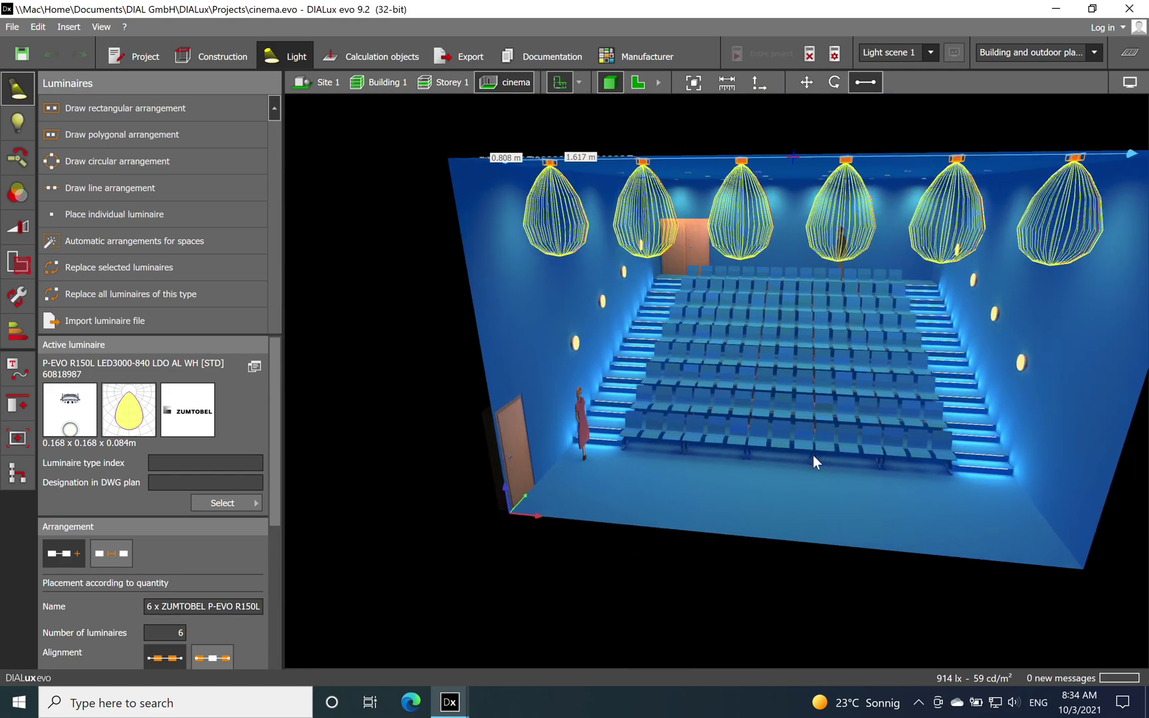
{"action": "left_click", "coordinate": [779, 519]}
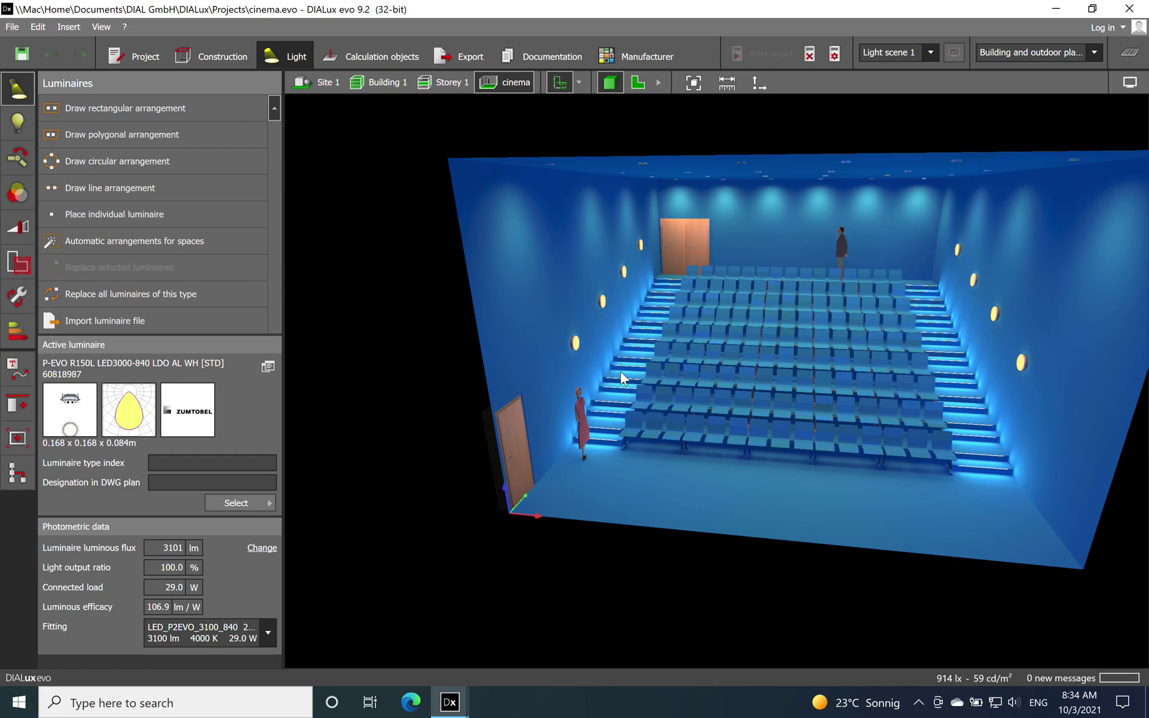
Step: Select the lowest round wall luminaire above the stairs to inspect its light distribution, and clear the selection
{"action": "scroll", "coordinate": [577, 326], "scroll_direction": "up", "scroll_amount": 6}
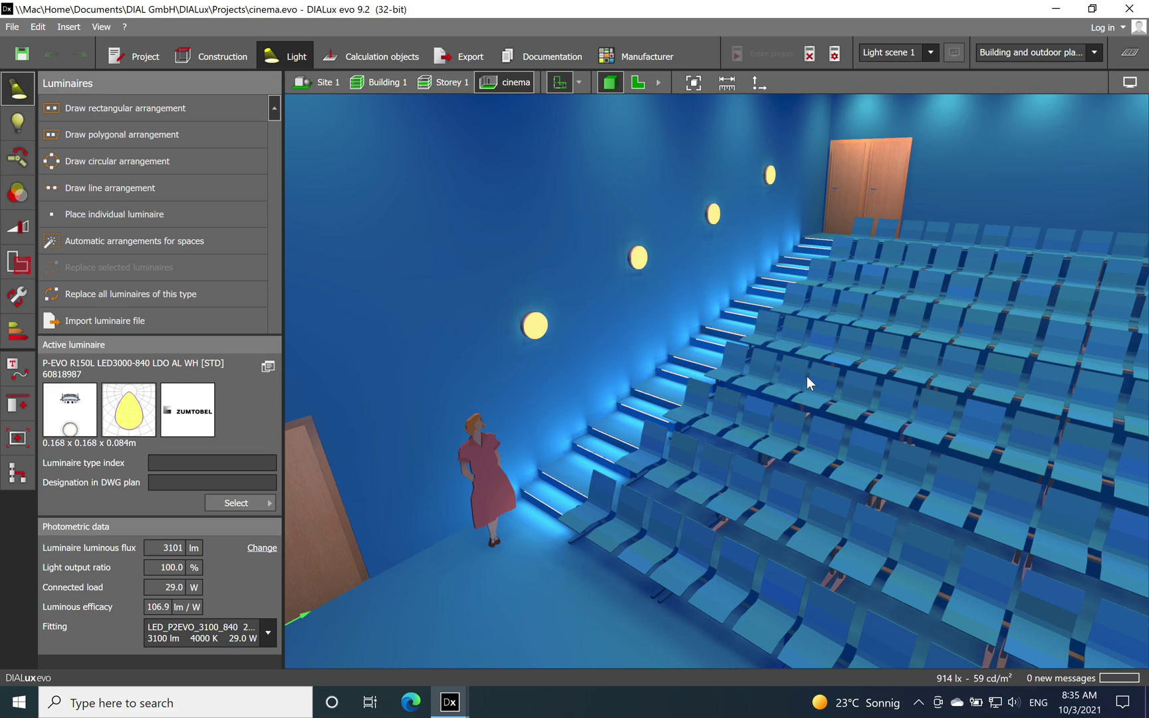
{"action": "scroll", "coordinate": [599, 310], "scroll_direction": "up", "scroll_amount": 5}
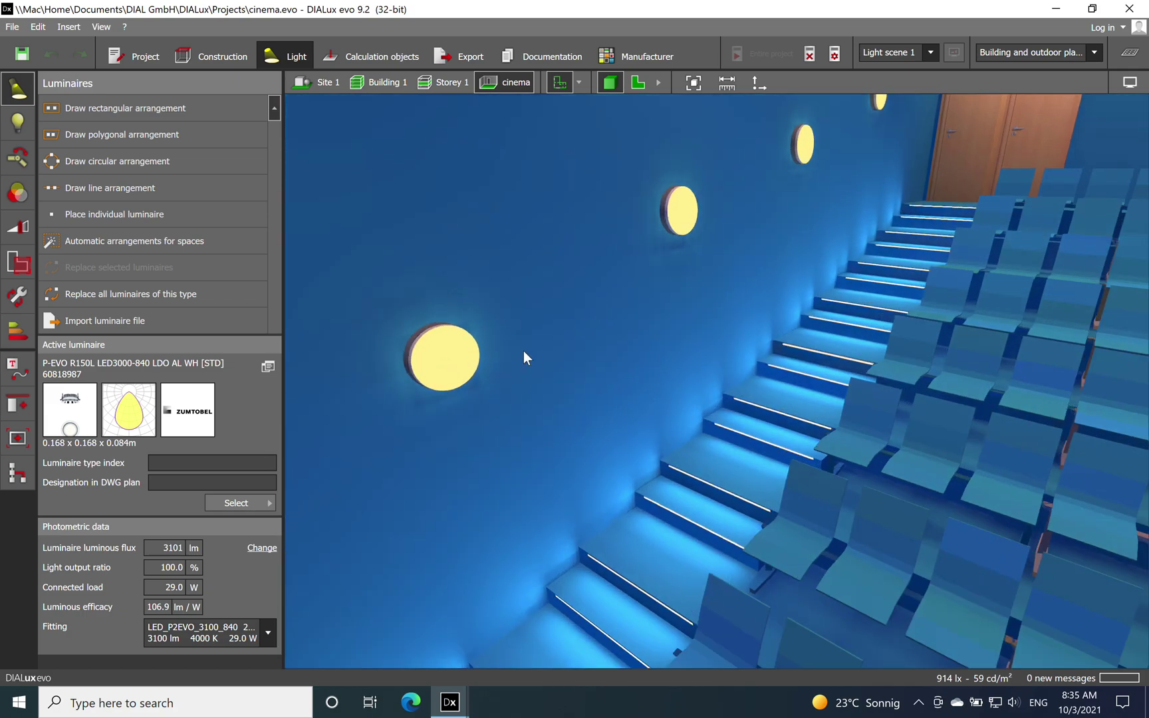
{"action": "left_click", "coordinate": [447, 352]}
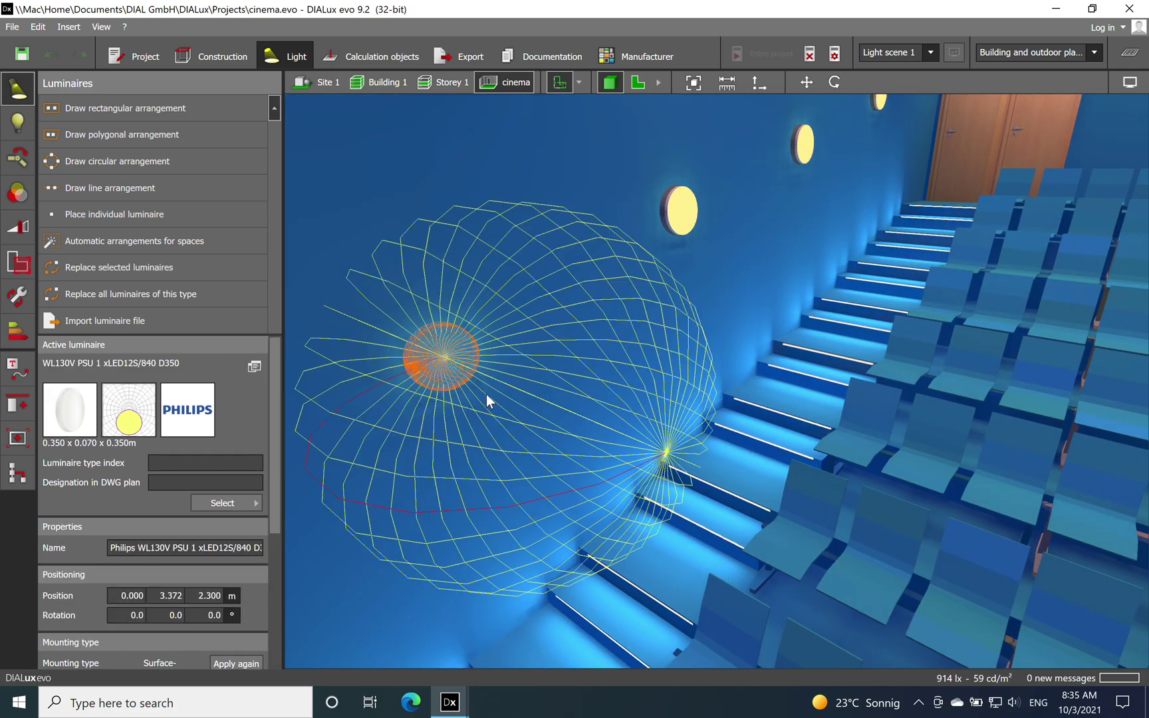
{"action": "double_click", "coordinate": [819, 386]}
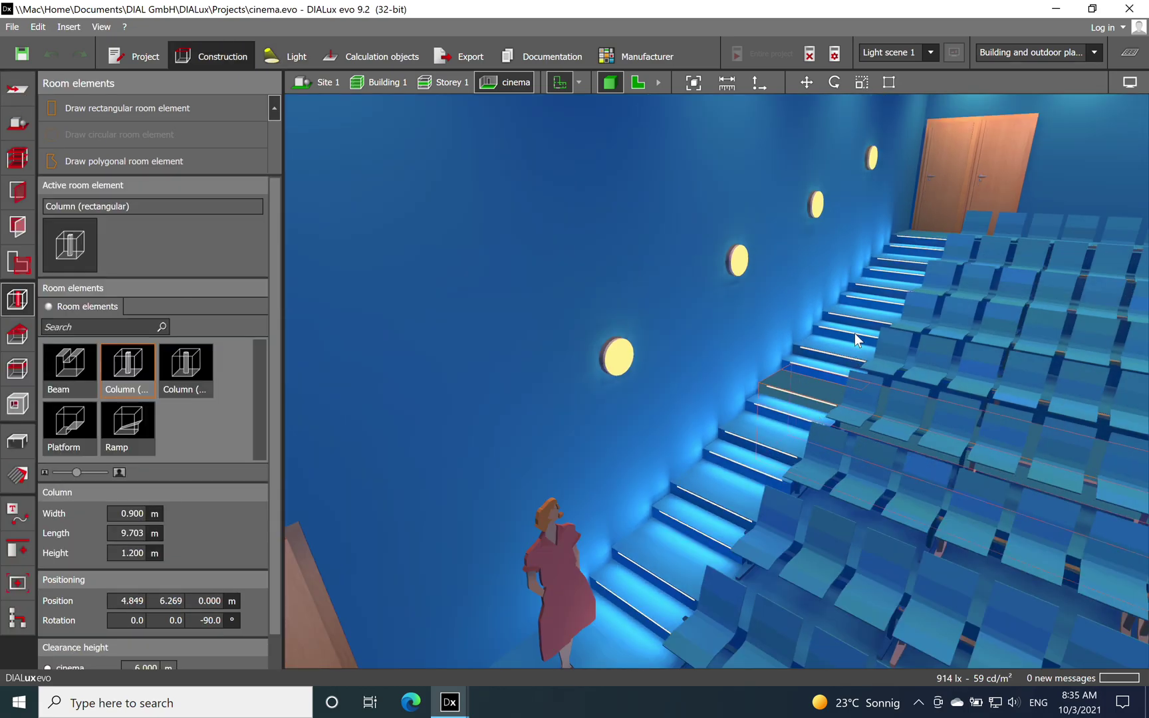
{"action": "scroll", "coordinate": [855, 334], "scroll_direction": "down", "scroll_amount": 5}
{"action": "left_click", "coordinate": [566, 625]}
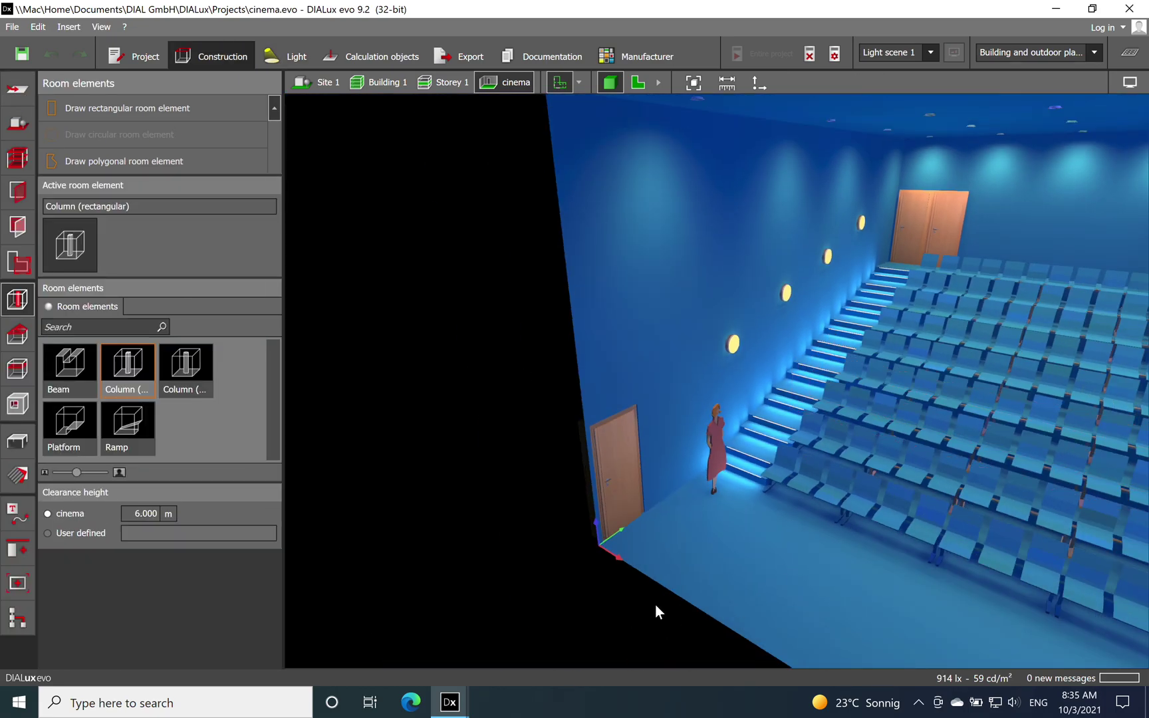
Step: Examine the seating rows and the light strips on the risers of the stairs opposite the standing woman
{"action": "mouse_move", "coordinate": [921, 434]}
{"action": "left_mouse_down"}
{"action": "mouse_move", "coordinate": [784, 463]}
{"action": "mouse_move", "coordinate": [795, 512]}
{"action": "mouse_move", "coordinate": [851, 490]}
{"action": "mouse_move", "coordinate": [899, 386]}
{"action": "mouse_move", "coordinate": [913, 426]}
{"action": "left_mouse_up"}
{"action": "scroll", "coordinate": [967, 455], "scroll_direction": "up", "scroll_amount": 3}
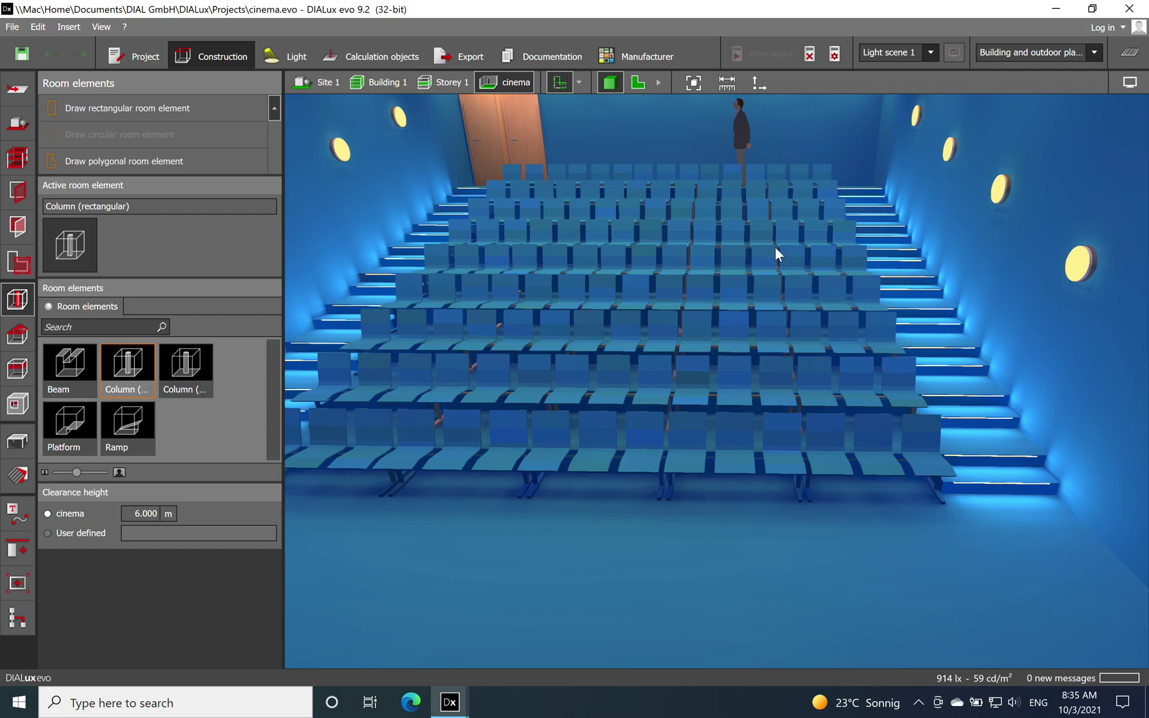
{"action": "left_click_drag", "start_coordinate": [775, 249], "coordinate": [767, 359]}
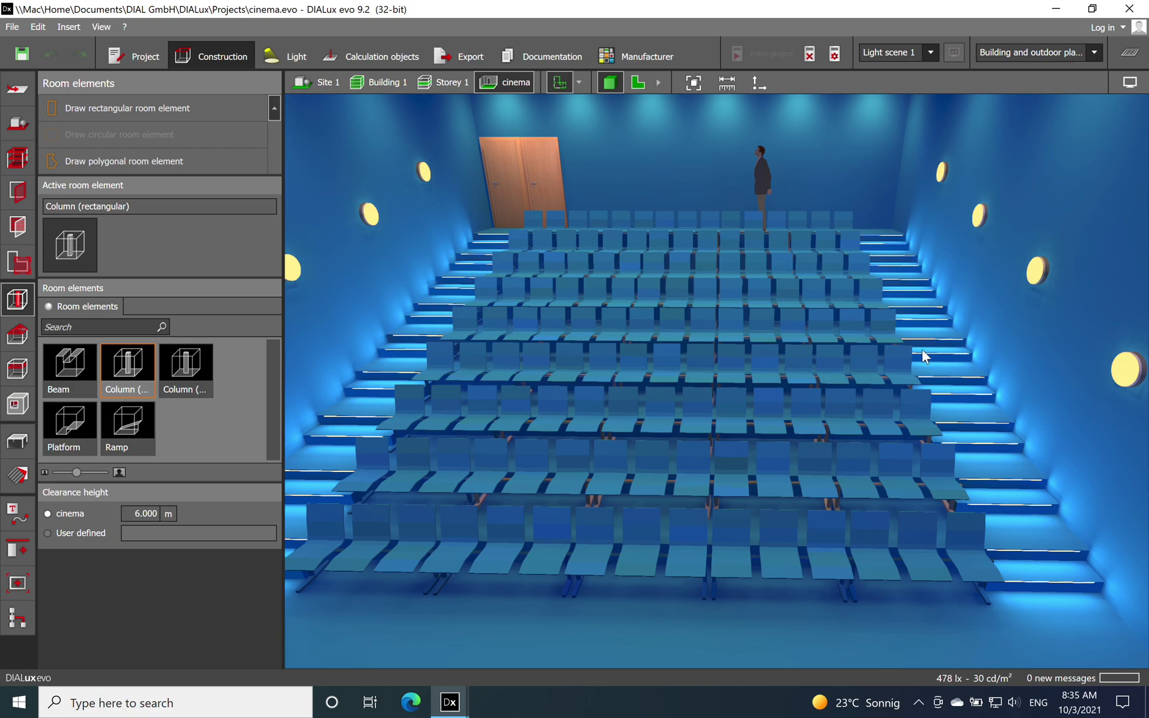
{"action": "scroll", "coordinate": [846, 432], "scroll_direction": "up", "scroll_amount": 3}
{"action": "scroll", "coordinate": [905, 517], "scroll_direction": "up", "scroll_amount": 5}
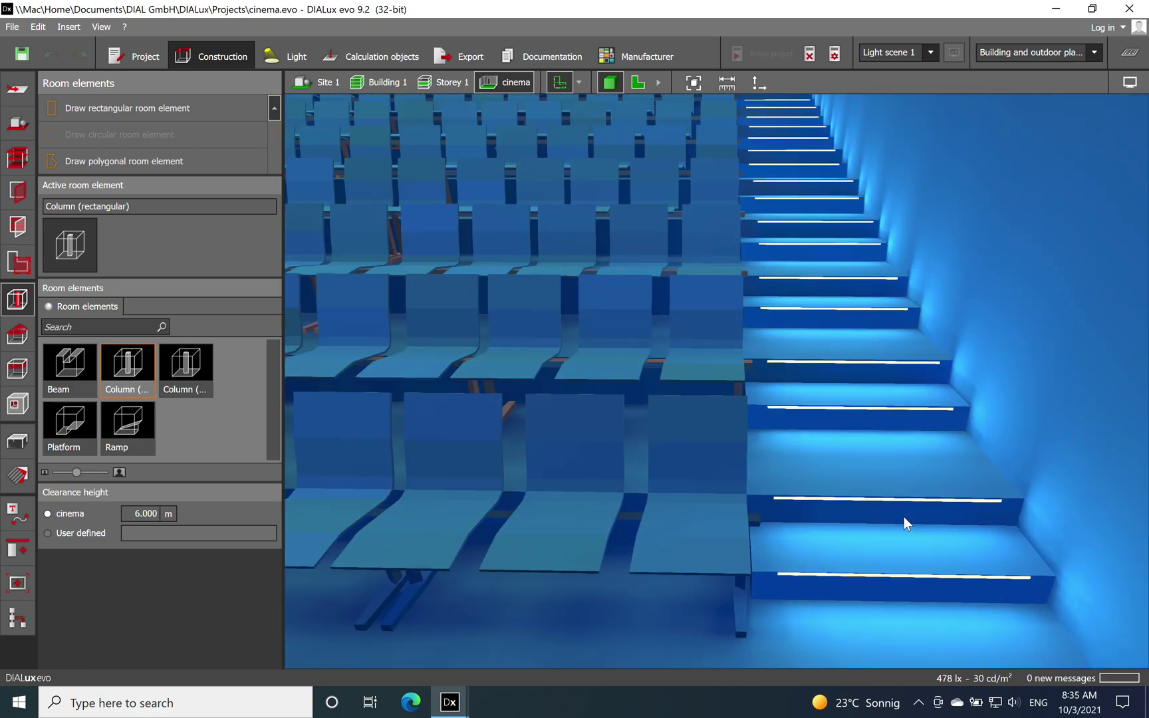
{"action": "scroll", "coordinate": [822, 485], "scroll_direction": "up", "scroll_amount": 4}
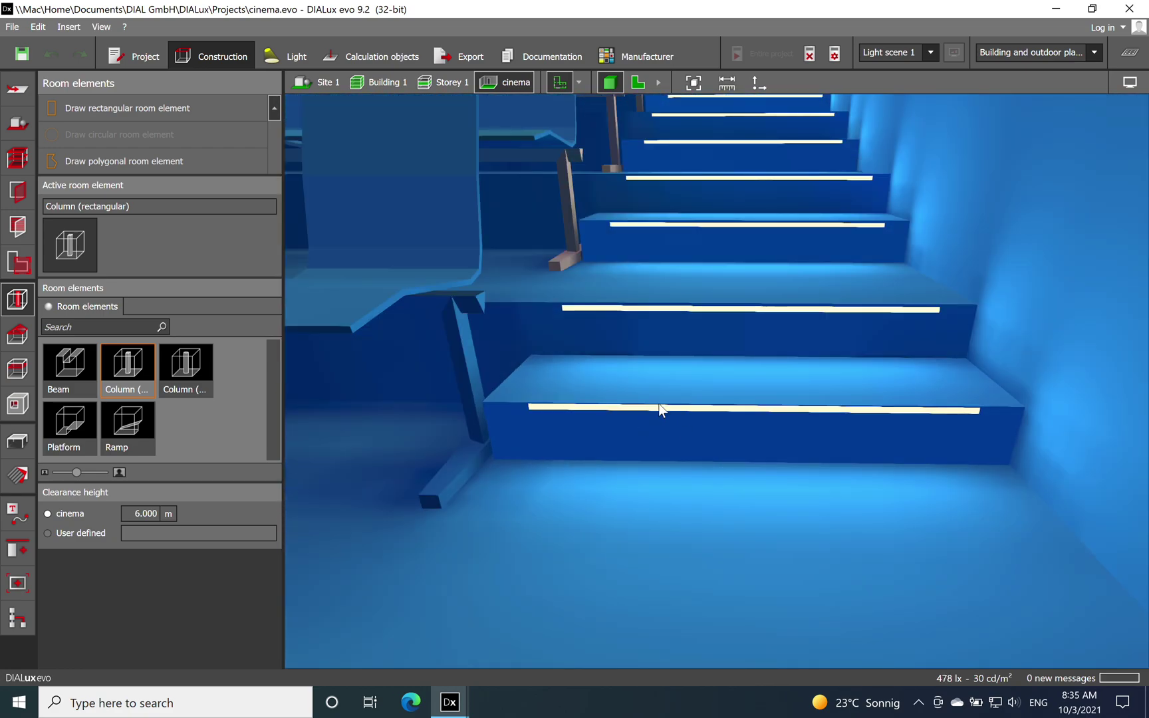
{"action": "scroll", "coordinate": [661, 363], "scroll_direction": "up", "scroll_amount": 3}
{"action": "scroll", "coordinate": [666, 386], "scroll_direction": "down", "scroll_amount": 3}
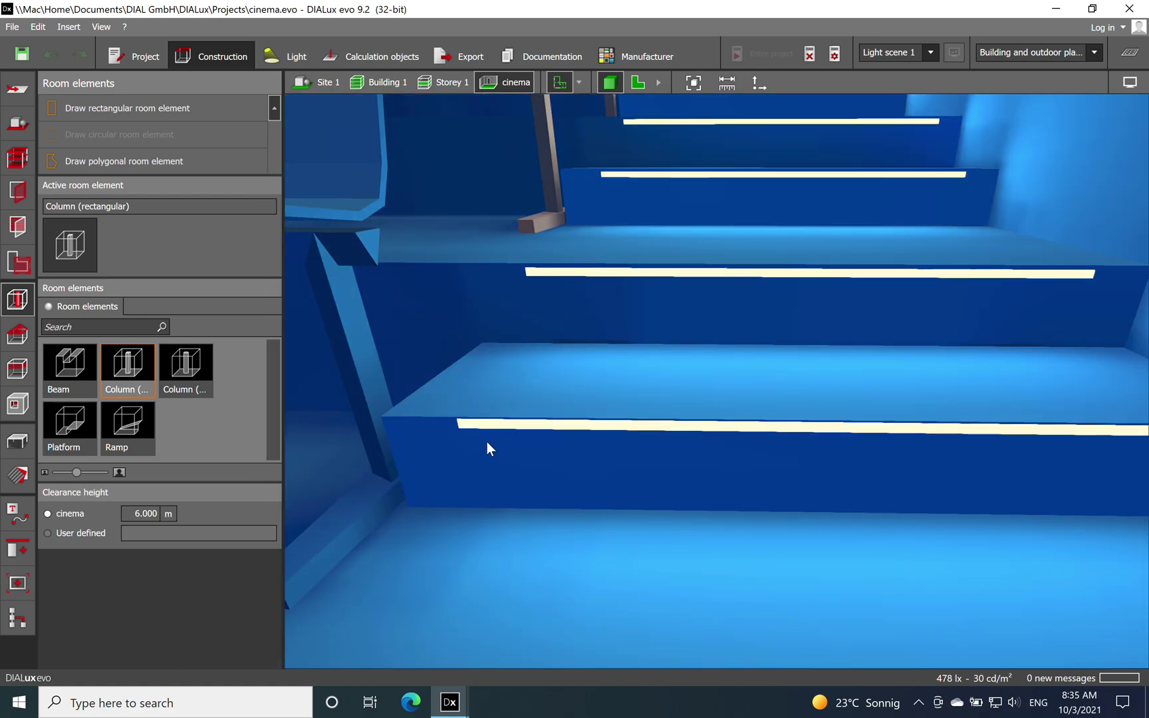
{"action": "mouse_move", "coordinate": [706, 444]}
{"action": "left_mouse_down"}
{"action": "mouse_move", "coordinate": [755, 452]}
{"action": "mouse_move", "coordinate": [705, 442]}
{"action": "left_mouse_up"}
{"action": "scroll", "coordinate": [668, 428], "scroll_direction": "down", "scroll_amount": 3}
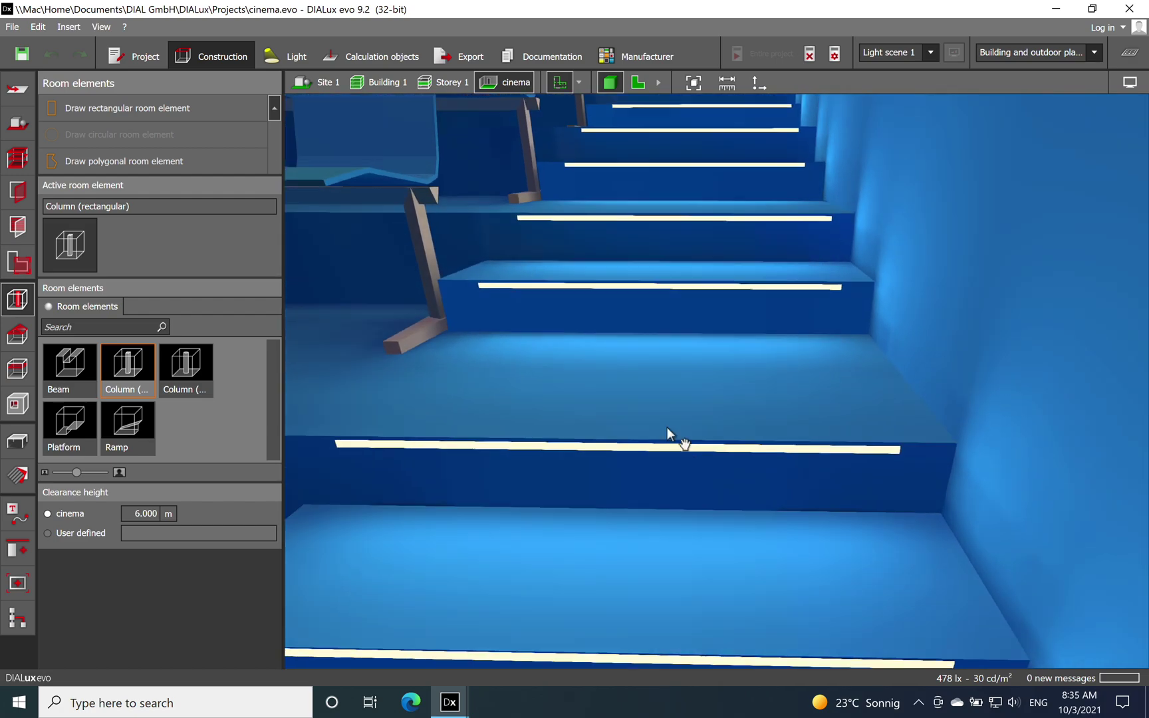
{"action": "scroll", "coordinate": [660, 372], "scroll_direction": "down", "scroll_amount": 5}
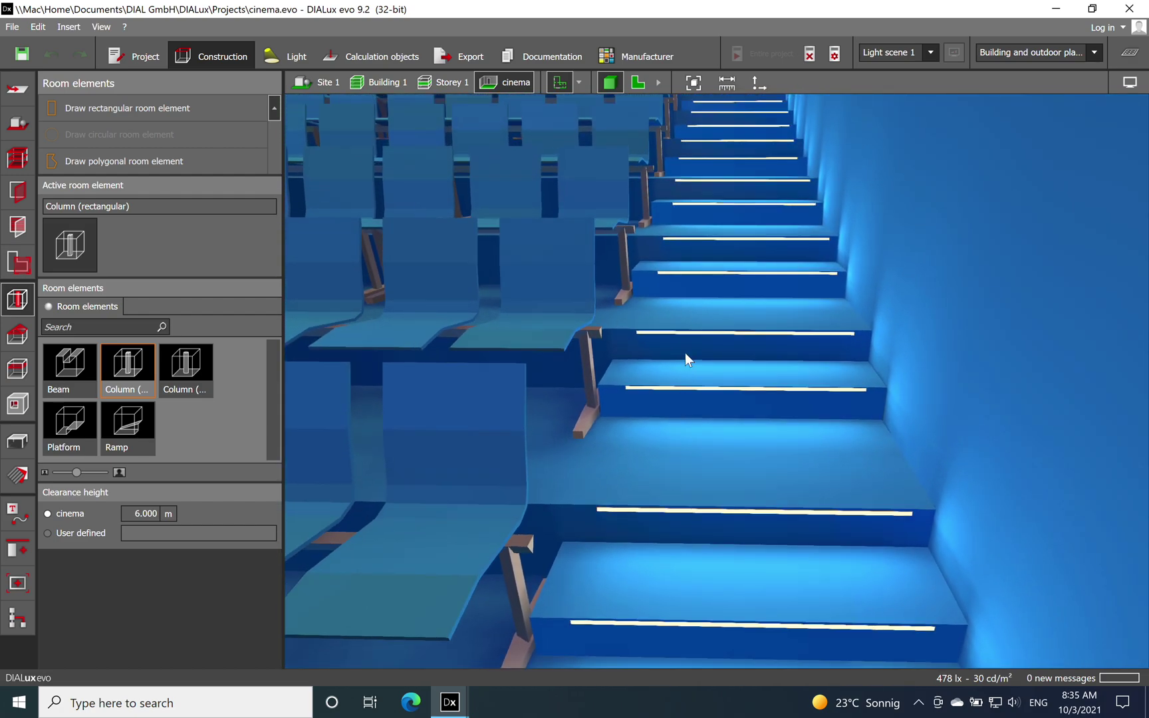
{"action": "scroll", "coordinate": [701, 399], "scroll_direction": "down", "scroll_amount": 4}
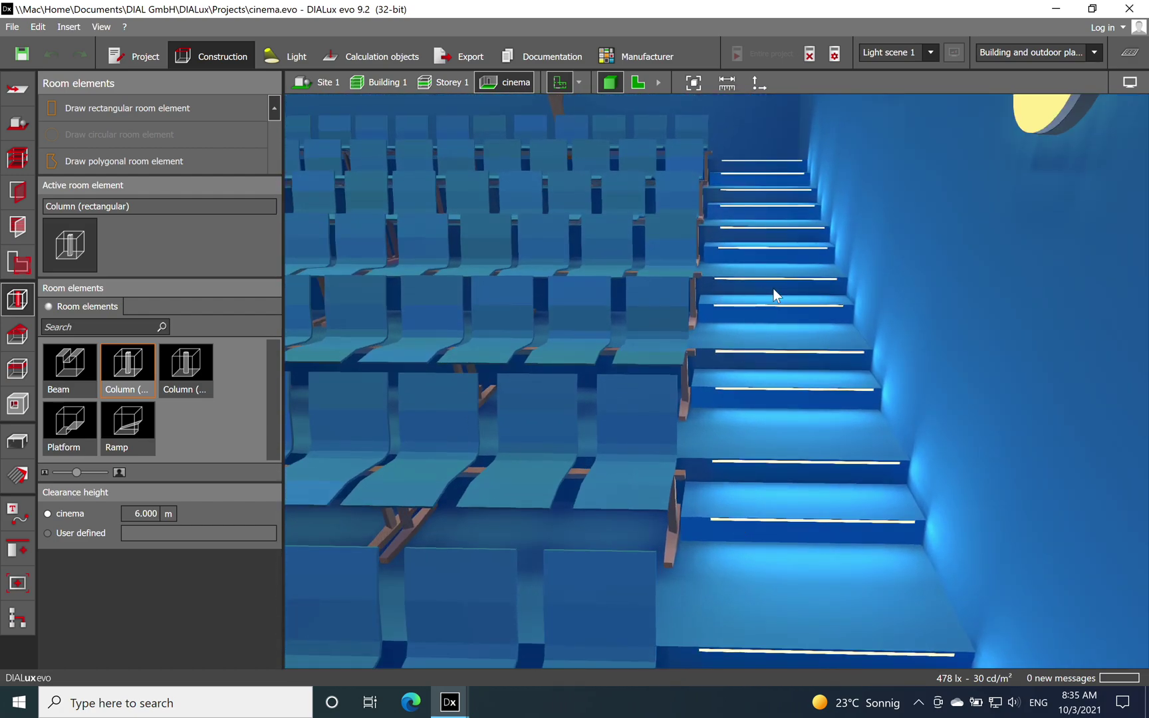
{"action": "scroll", "coordinate": [793, 295], "scroll_direction": "down", "scroll_amount": 5}
Step: Select a step's strip luminaire on the woman's side in light mode, inspect its light distribution, and deselect it
{"action": "left_click_drag", "start_coordinate": [634, 338], "coordinate": [441, 590]}
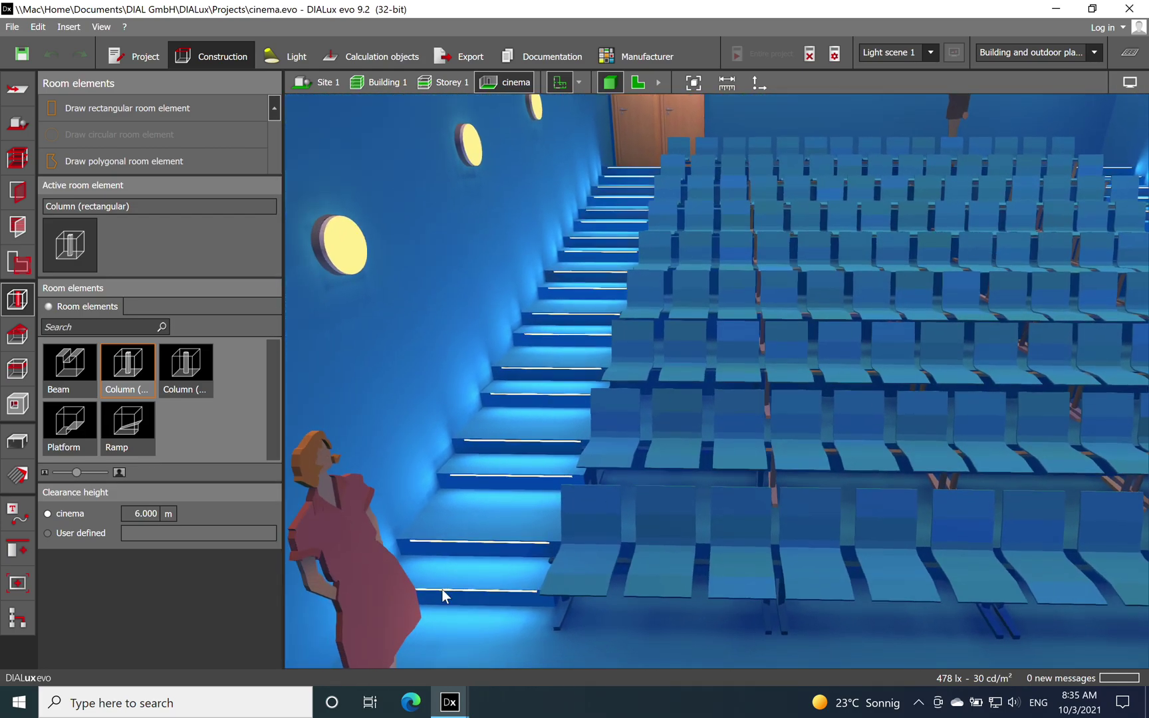
{"action": "scroll", "coordinate": [452, 501], "scroll_direction": "up", "scroll_amount": 8}
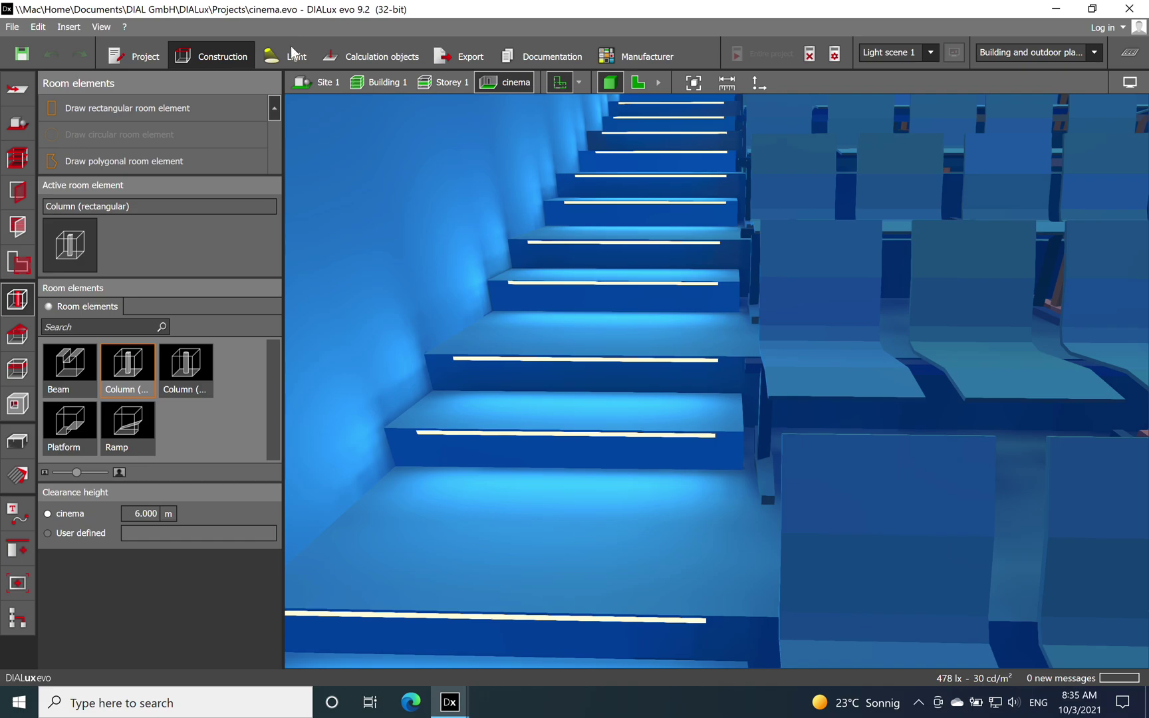
{"action": "left_click", "coordinate": [293, 53]}
{"action": "scroll", "coordinate": [455, 434], "scroll_direction": "up", "scroll_amount": 5}
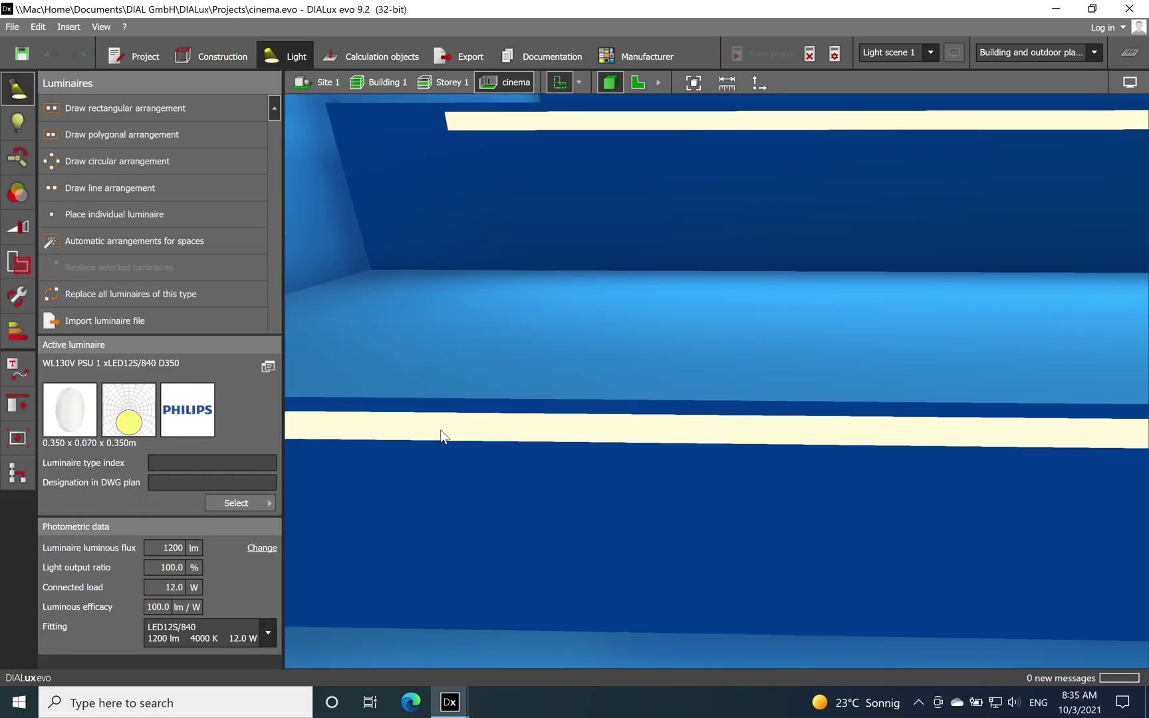
{"action": "left_click", "coordinate": [440, 430]}
{"action": "scroll", "coordinate": [504, 396], "scroll_direction": "down", "scroll_amount": 5}
{"action": "scroll", "coordinate": [746, 499], "scroll_direction": "up", "scroll_amount": 3}
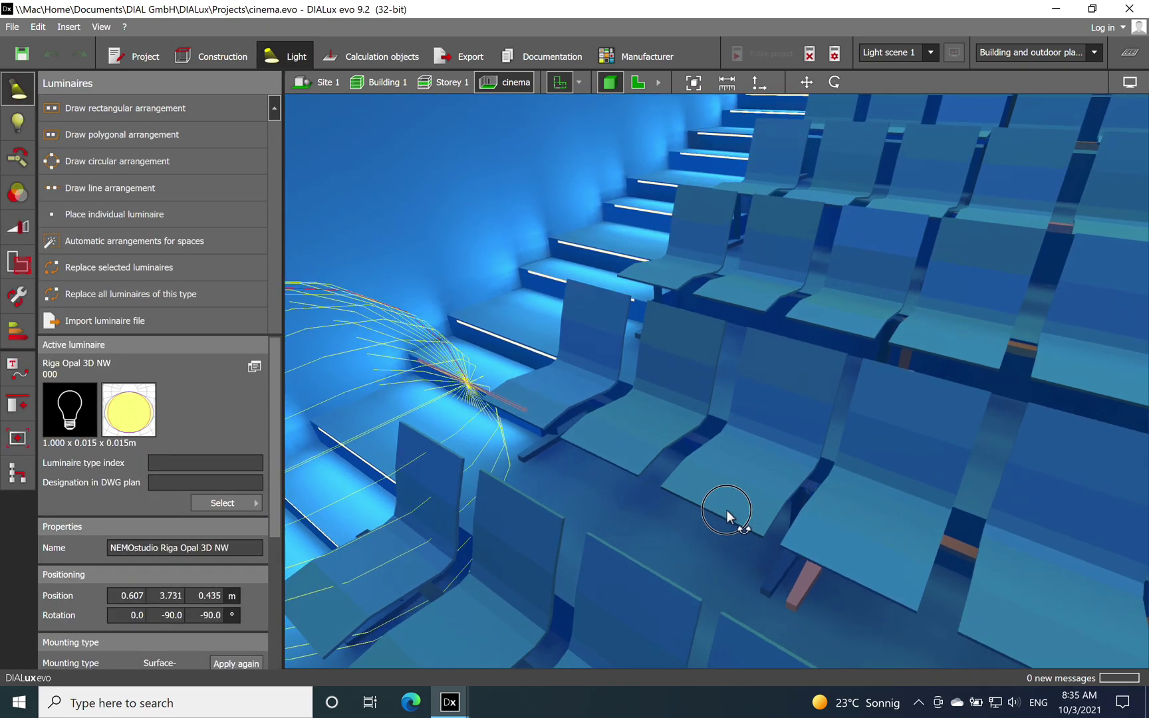
{"action": "middle_click_drag", "start_coordinate": [728, 510], "coordinate": [486, 548]}
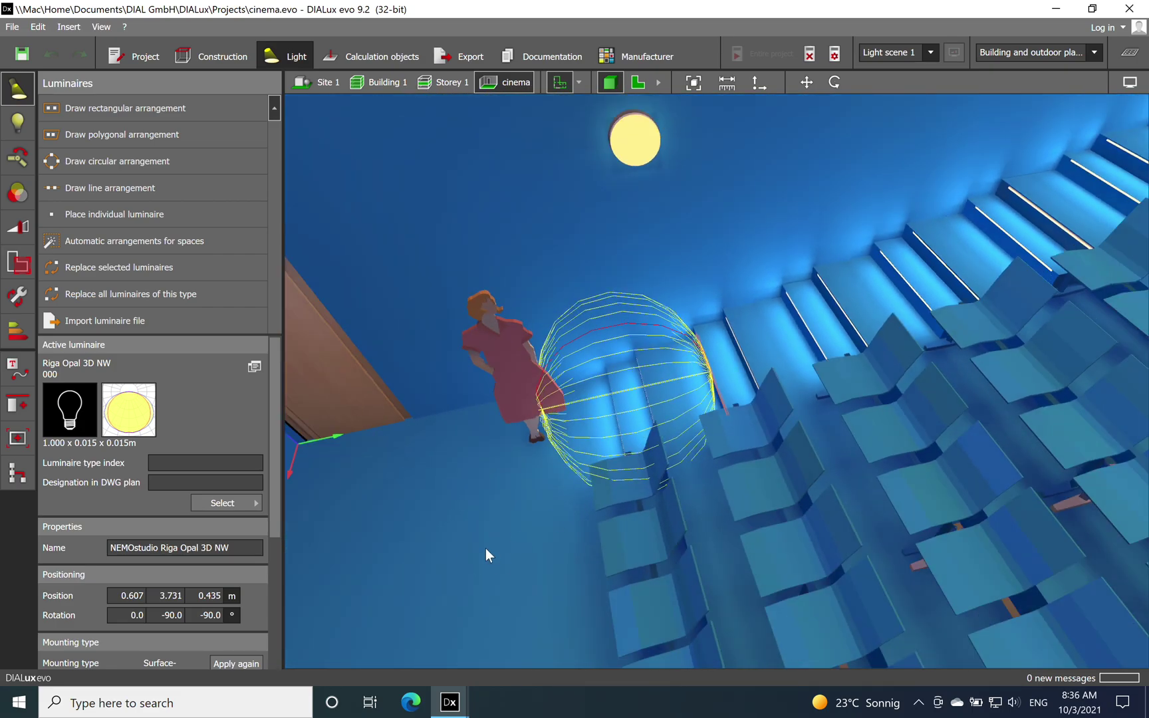
{"action": "left_click", "coordinate": [487, 548]}
Step: Examine the overall lighting effect on the cinema's stairs, walls, ceiling and seating from several angles
{"action": "scroll", "coordinate": [678, 432], "scroll_direction": "down", "scroll_amount": 3}
{"action": "middle_click_drag", "start_coordinate": [770, 371], "coordinate": [798, 492]}
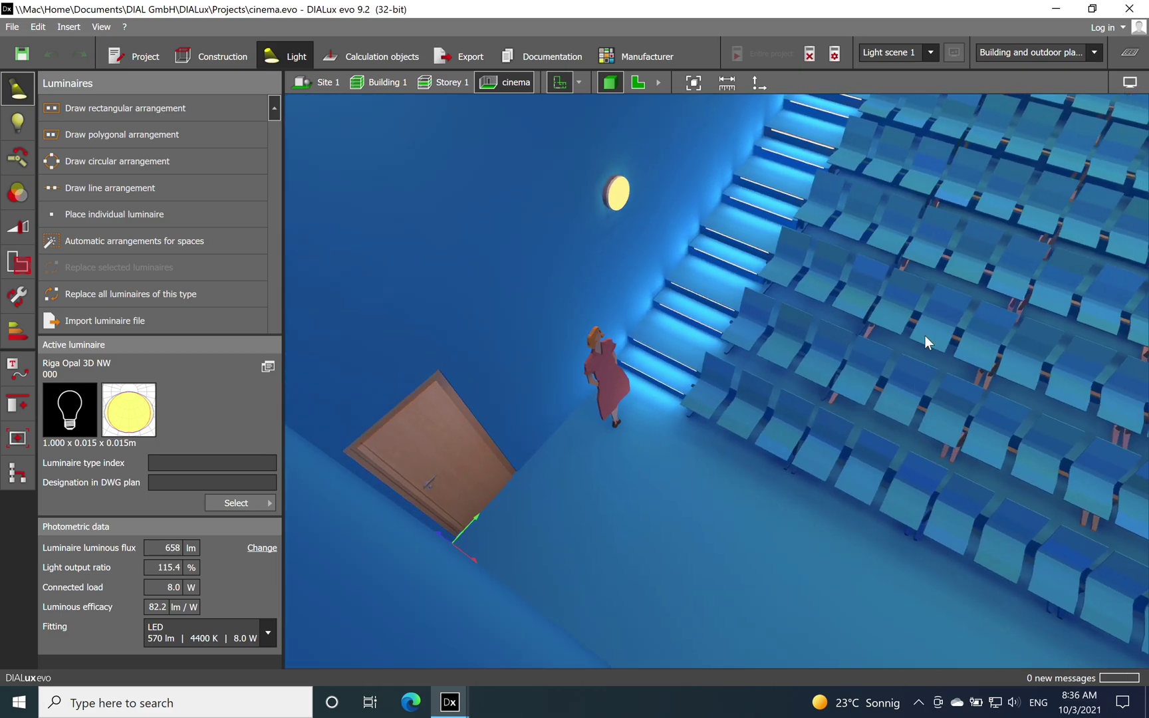
{"action": "middle_click_drag", "start_coordinate": [925, 336], "coordinate": [778, 410]}
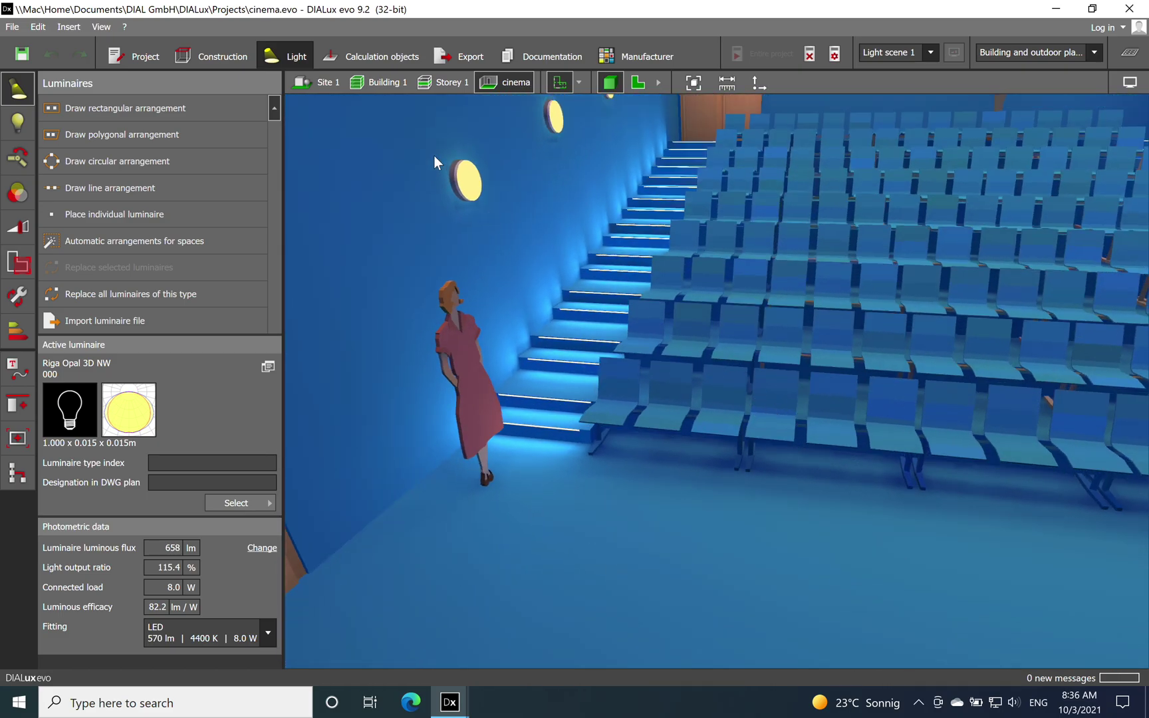
{"action": "middle_click_drag", "start_coordinate": [514, 205], "coordinate": [669, 393]}
{"action": "mouse_move", "coordinate": [746, 382]}
{"action": "middle_mouse_down"}
{"action": "mouse_move", "coordinate": [755, 391]}
{"action": "mouse_move", "coordinate": [775, 312]}
{"action": "mouse_move", "coordinate": [774, 351]}
{"action": "mouse_move", "coordinate": [750, 338]}
{"action": "mouse_move", "coordinate": [742, 393]}
{"action": "middle_mouse_up"}
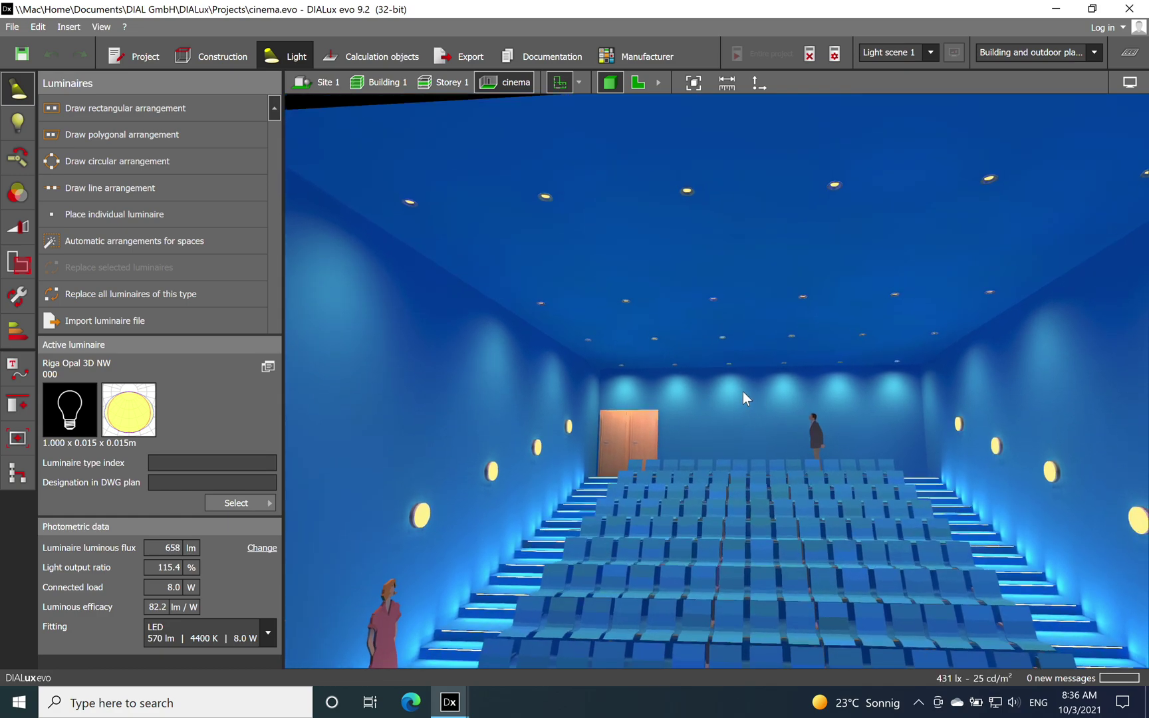
{"action": "middle_click_drag", "start_coordinate": [637, 466], "coordinate": [656, 572]}
{"action": "scroll", "coordinate": [461, 608], "scroll_direction": "up", "scroll_amount": 6}
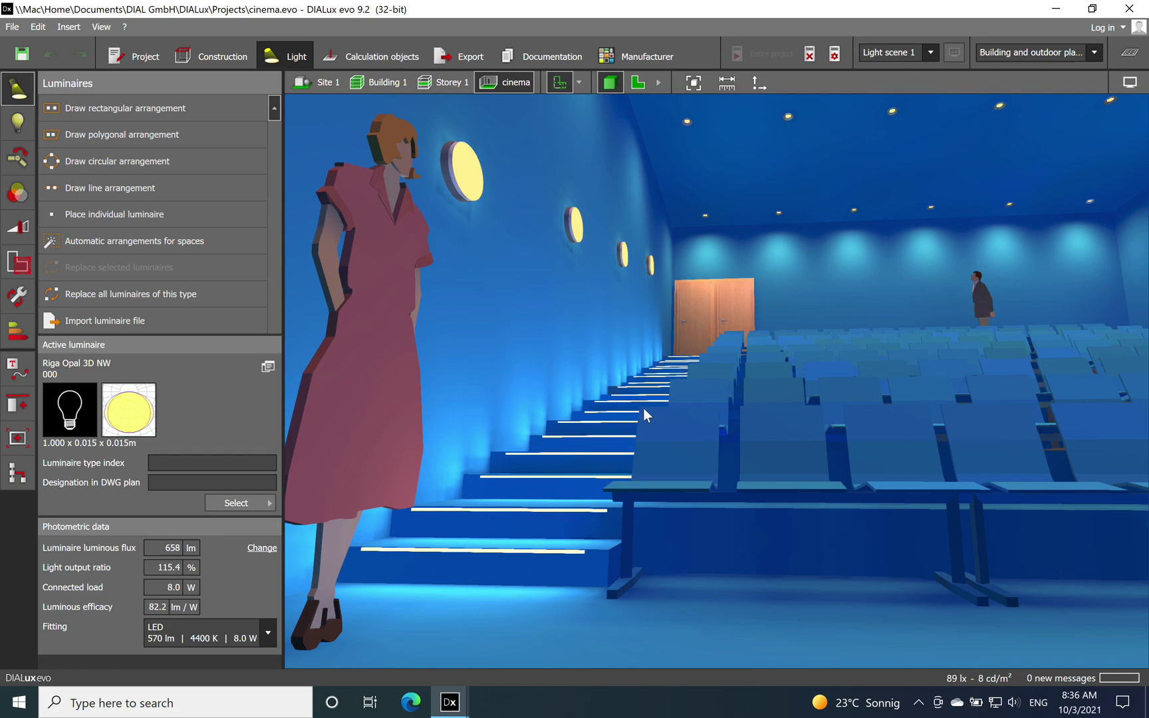
{"action": "scroll", "coordinate": [666, 378], "scroll_direction": "down", "scroll_amount": 5}
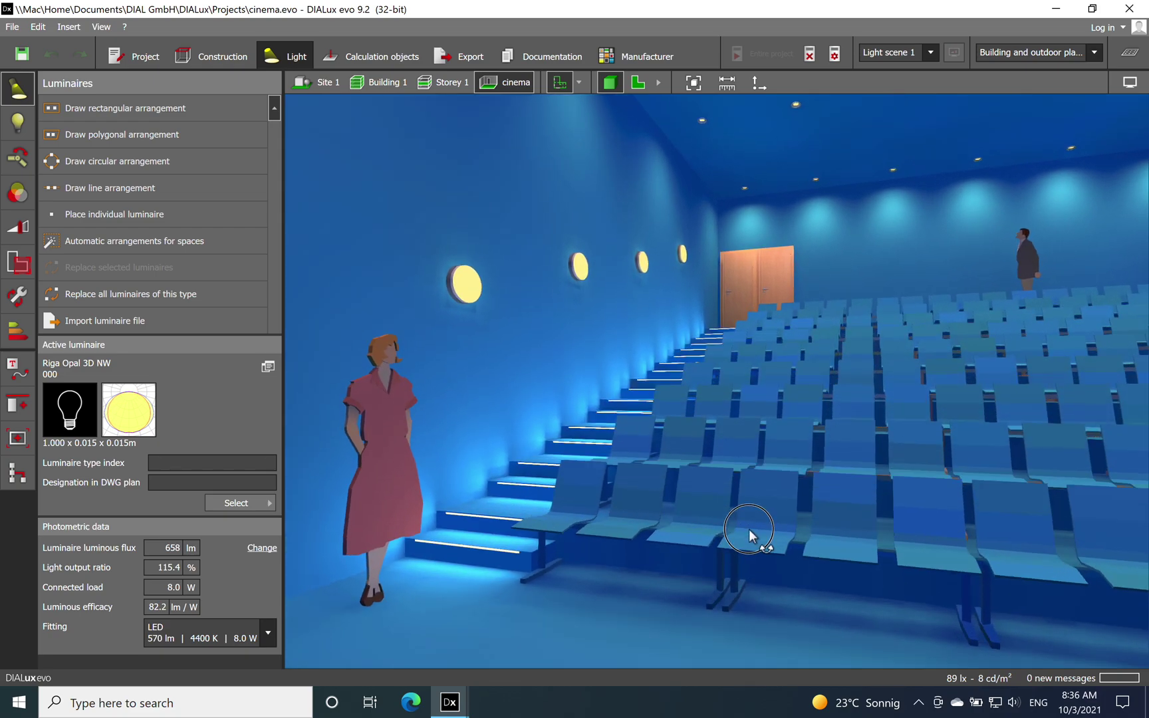
{"action": "left_click_drag", "start_coordinate": [749, 530], "coordinate": [740, 609]}
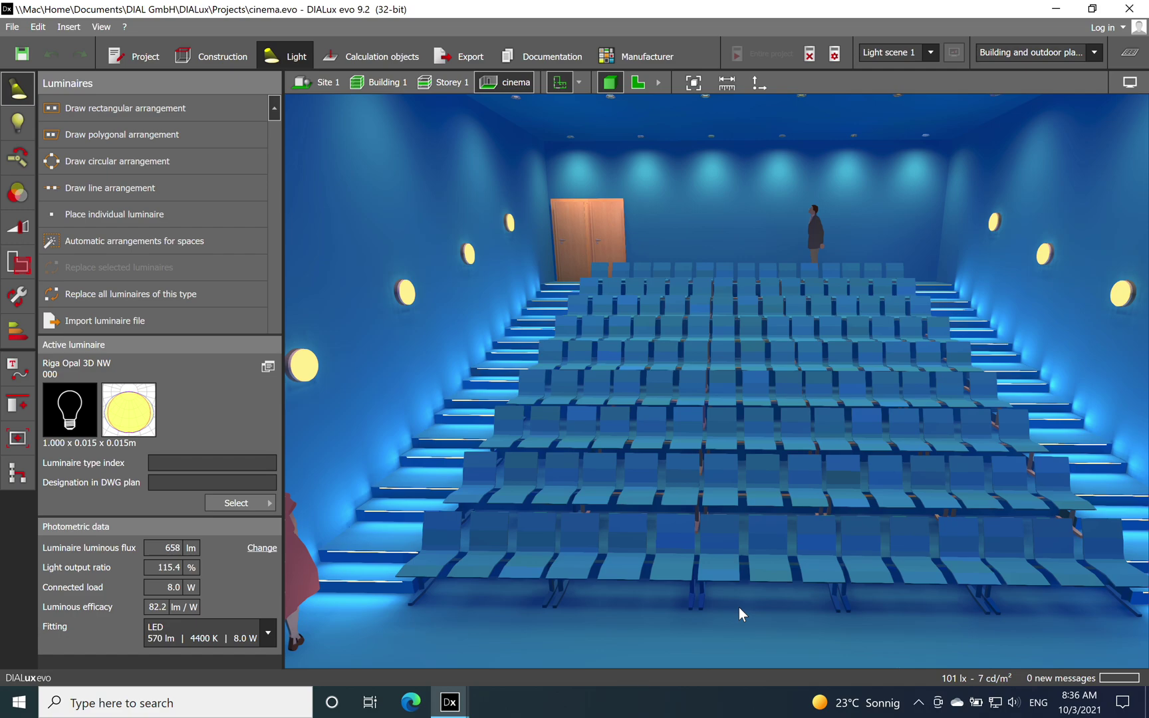
Step: Examine the whole cinema from above and from the front, including both stairways, the downlights and the wall luminaires
{"action": "mouse_move", "coordinate": [740, 607]}
{"action": "left_mouse_down"}
{"action": "mouse_move", "coordinate": [735, 528]}
{"action": "mouse_move", "coordinate": [724, 532]}
{"action": "mouse_move", "coordinate": [739, 595]}
{"action": "left_mouse_up"}
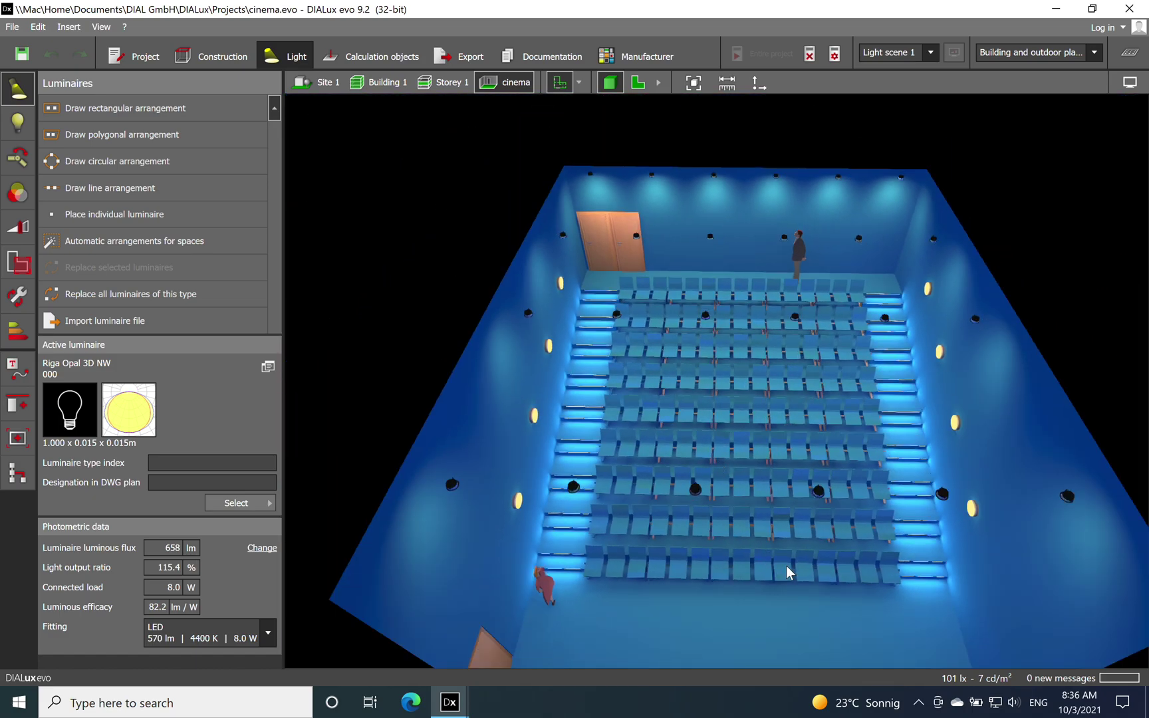
{"action": "left_click_drag", "start_coordinate": [787, 566], "coordinate": [689, 586]}
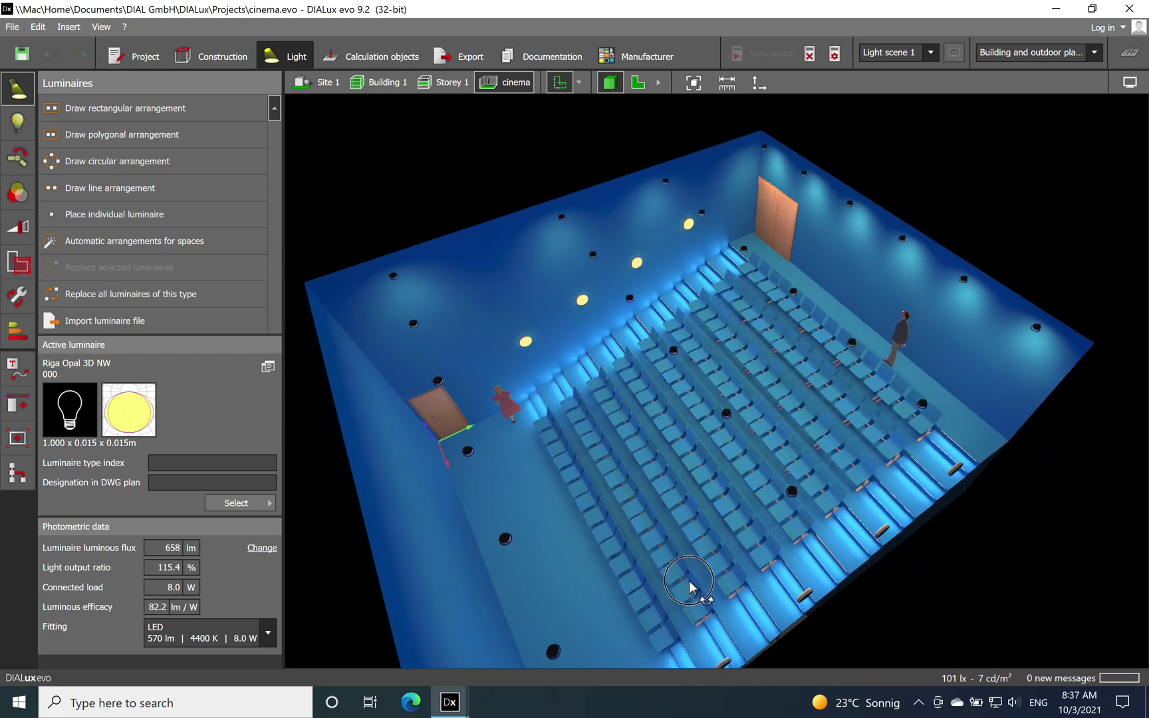
{"action": "scroll", "coordinate": [771, 480], "scroll_direction": "up", "scroll_amount": 5}
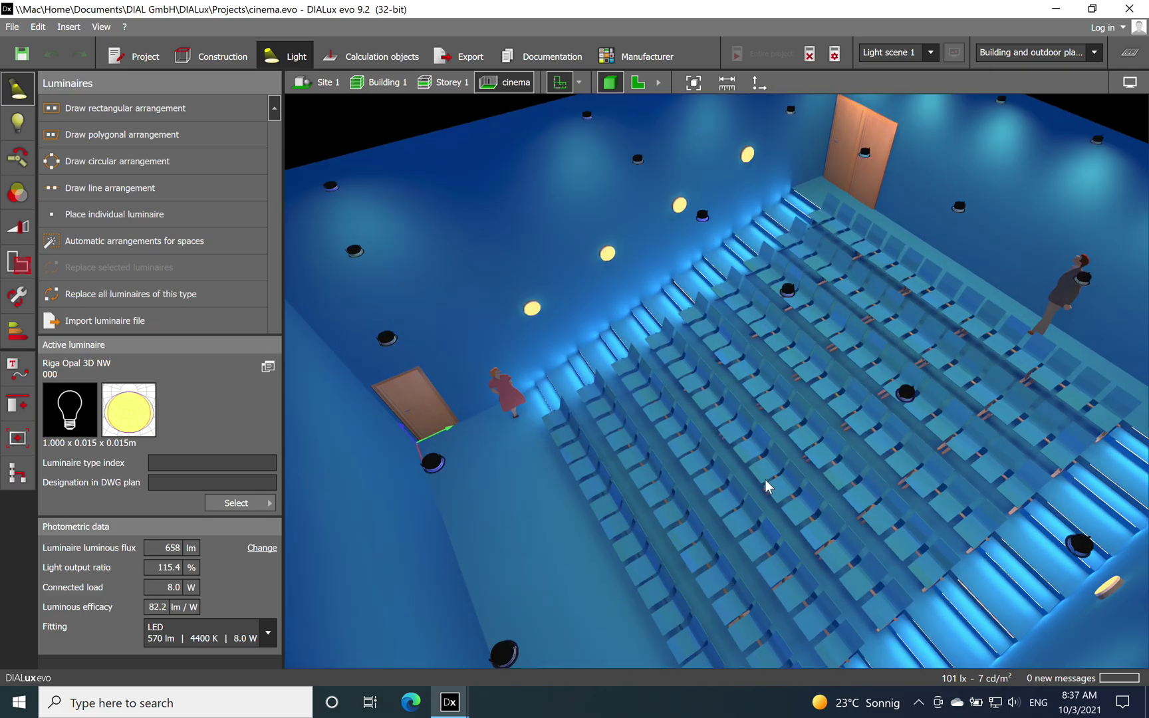
{"action": "mouse_move", "coordinate": [766, 480]}
{"action": "left_mouse_down"}
{"action": "mouse_move", "coordinate": [715, 522]}
{"action": "mouse_move", "coordinate": [796, 500]}
{"action": "mouse_move", "coordinate": [802, 365]}
{"action": "mouse_move", "coordinate": [788, 383]}
{"action": "mouse_move", "coordinate": [791, 458]}
{"action": "mouse_move", "coordinate": [761, 479]}
{"action": "left_mouse_up"}
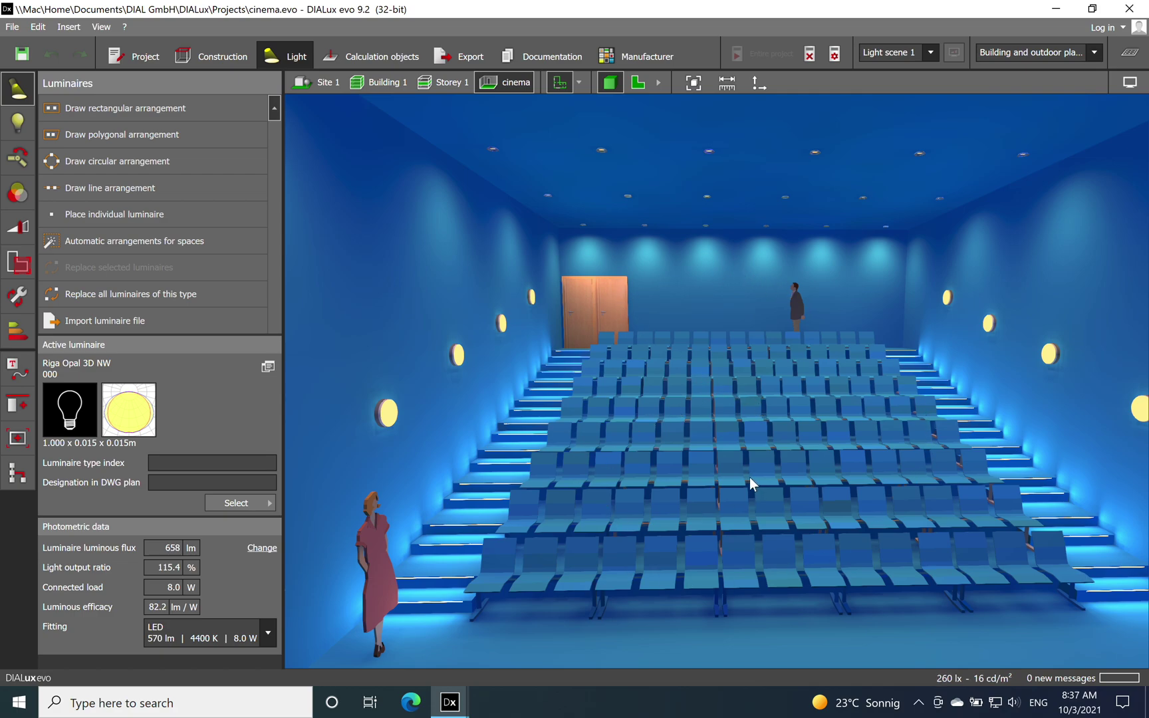
{"action": "left_click_drag", "start_coordinate": [1025, 483], "coordinate": [966, 538]}
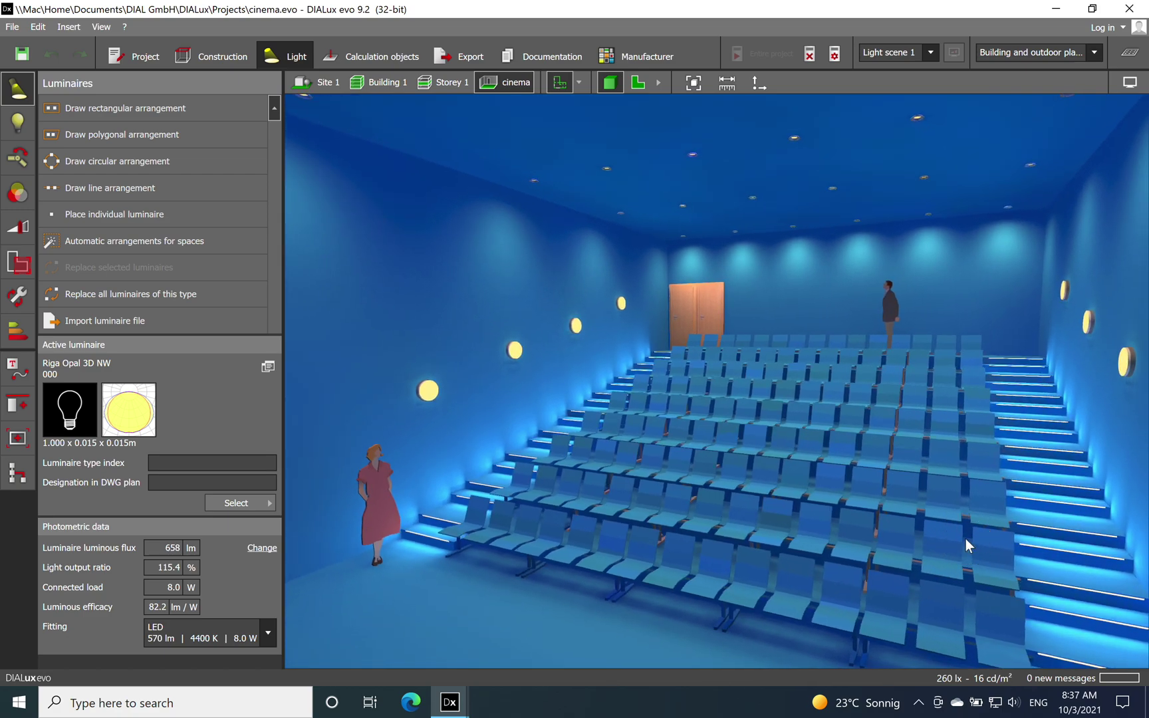
Step: Turn on the false colour display for the cinema and examine the illuminance distribution on walls, ceiling, seating and stairs
{"action": "left_click", "coordinate": [1124, 86]}
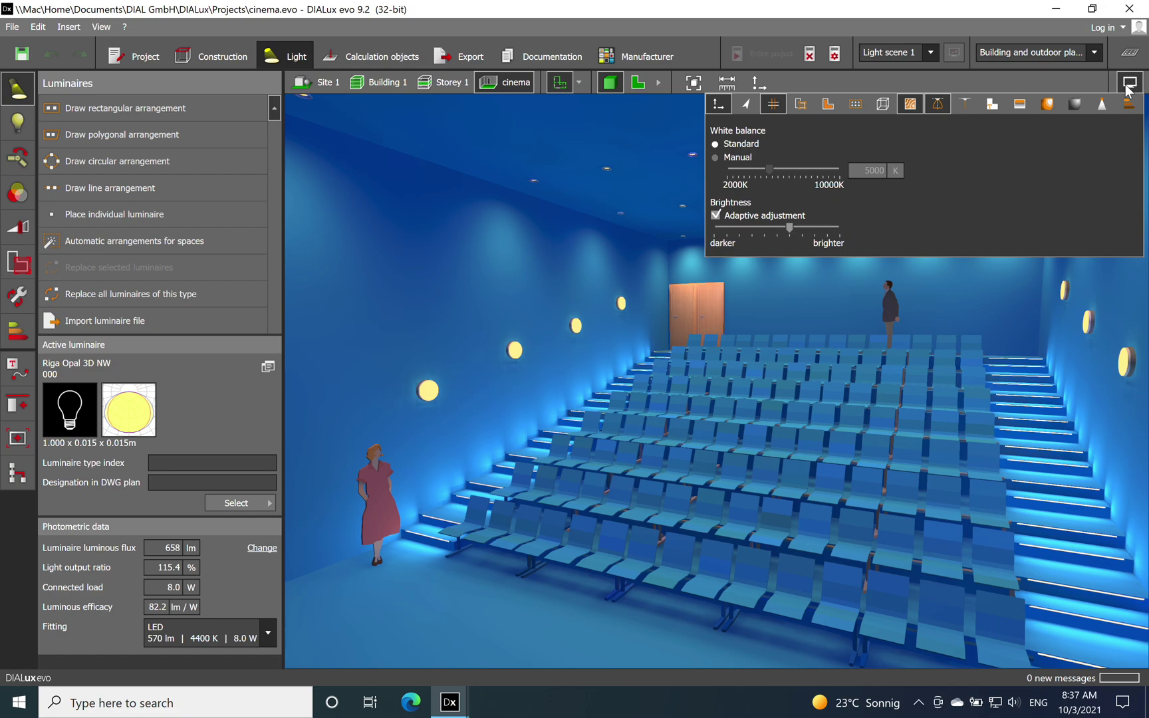
{"action": "left_click", "coordinate": [1049, 106]}
{"action": "left_click", "coordinate": [1130, 82]}
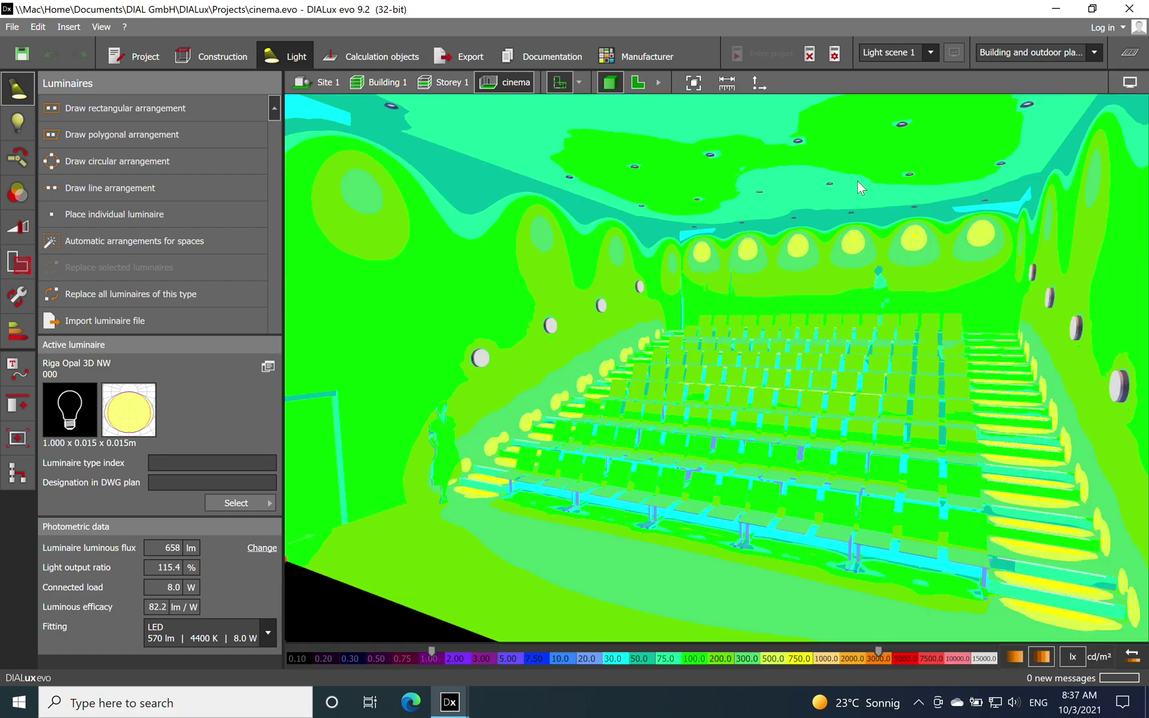
{"action": "scroll", "coordinate": [858, 180], "scroll_direction": "down", "scroll_amount": 2}
{"action": "middle_click_drag", "start_coordinate": [705, 453], "coordinate": [712, 479]}
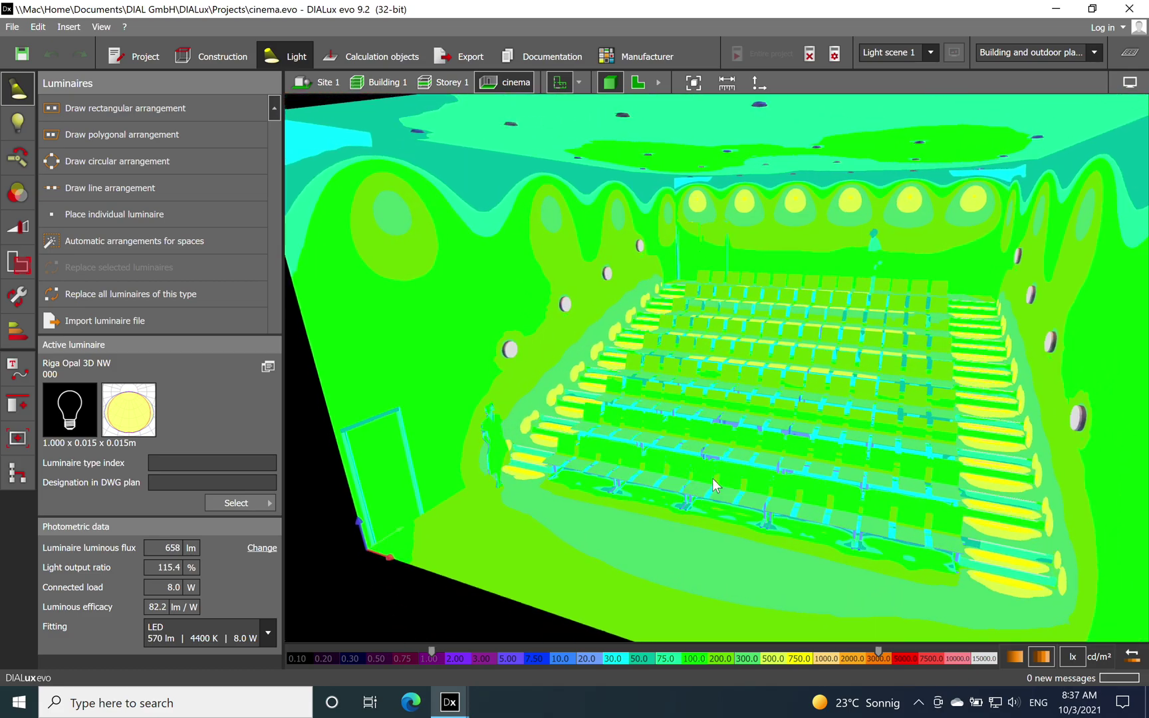
Step: Turn off the false colours, show the cinema without its calculated lighting, and examine the room from the front
{"action": "left_click", "coordinate": [1130, 83]}
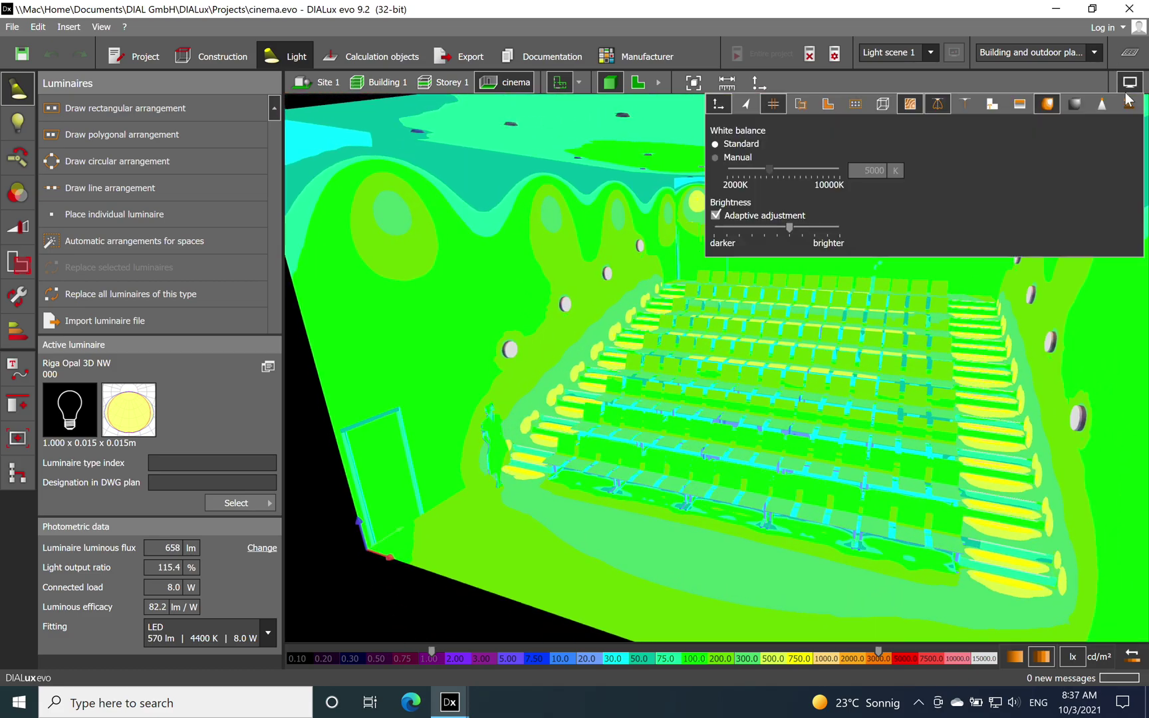
{"action": "left_click", "coordinate": [1054, 107]}
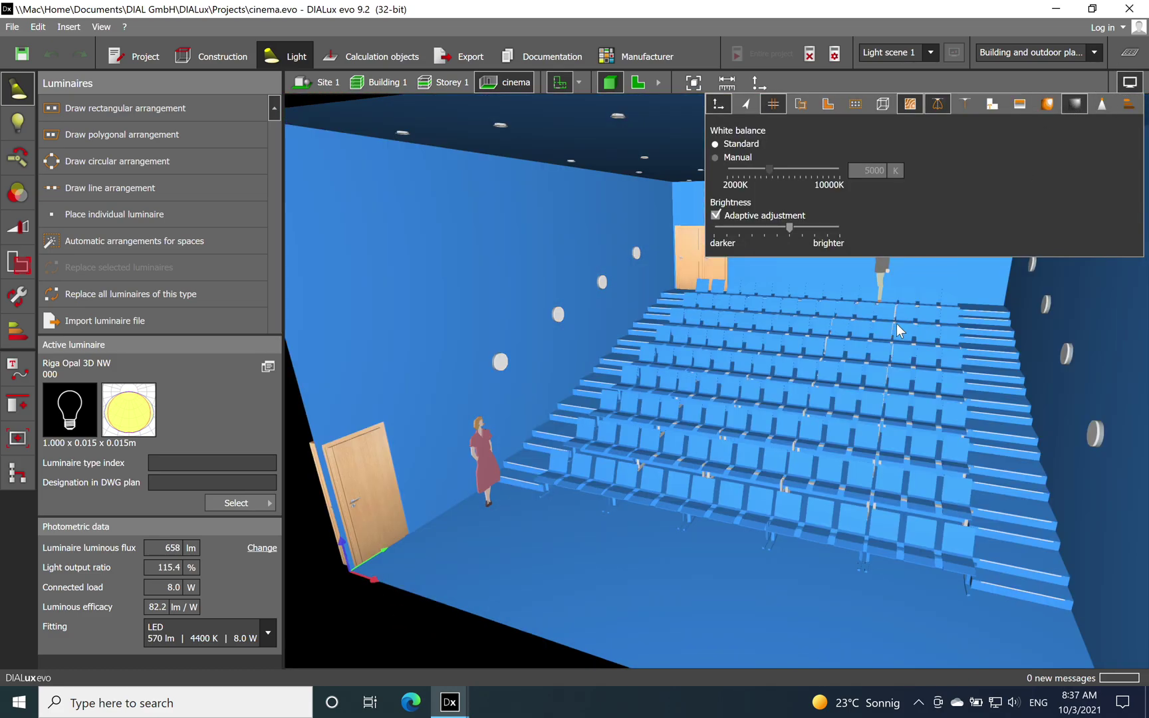
{"action": "scroll", "coordinate": [413, 637], "scroll_direction": "down", "scroll_amount": 5}
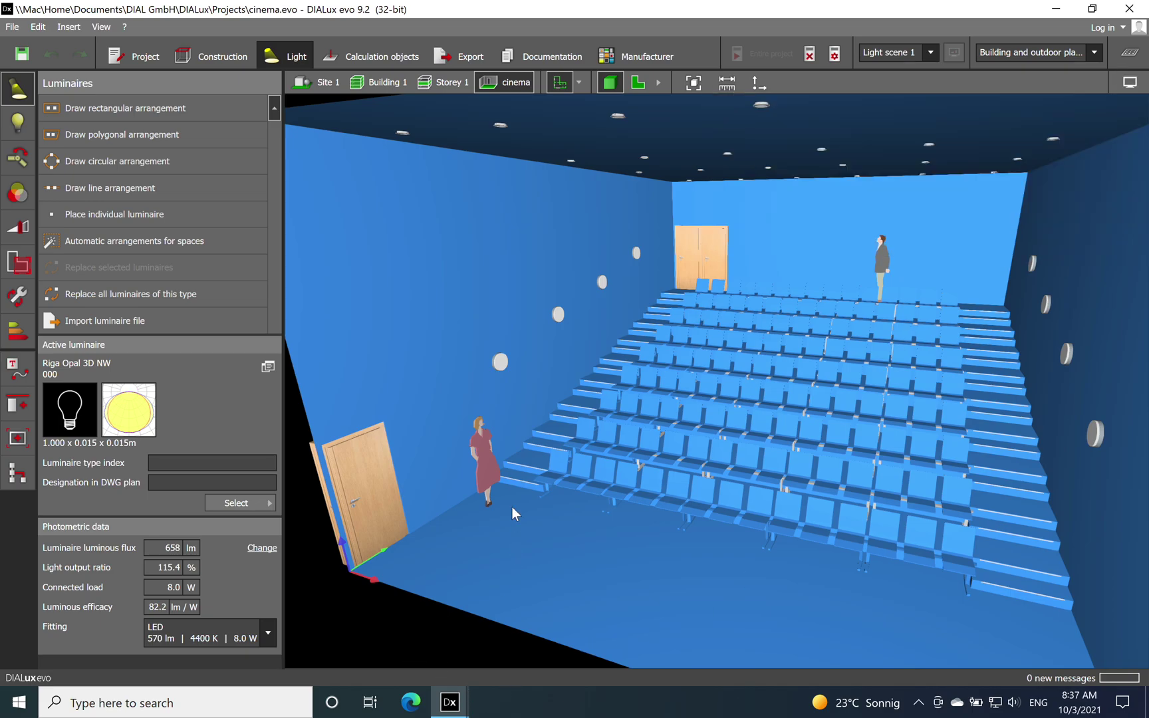
{"action": "left_click_drag", "start_coordinate": [572, 542], "coordinate": [616, 563]}
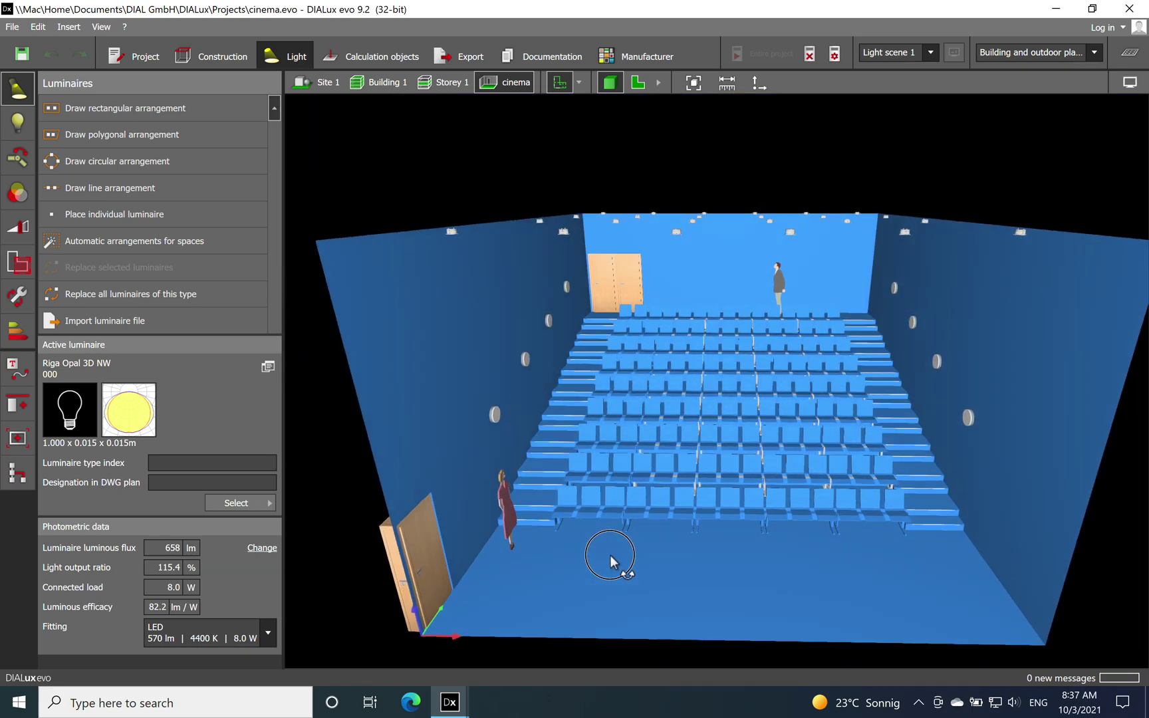
Step: Restore the calculated light rendering of the cinema and view the room interior up close
{"action": "left_click", "coordinate": [1131, 86]}
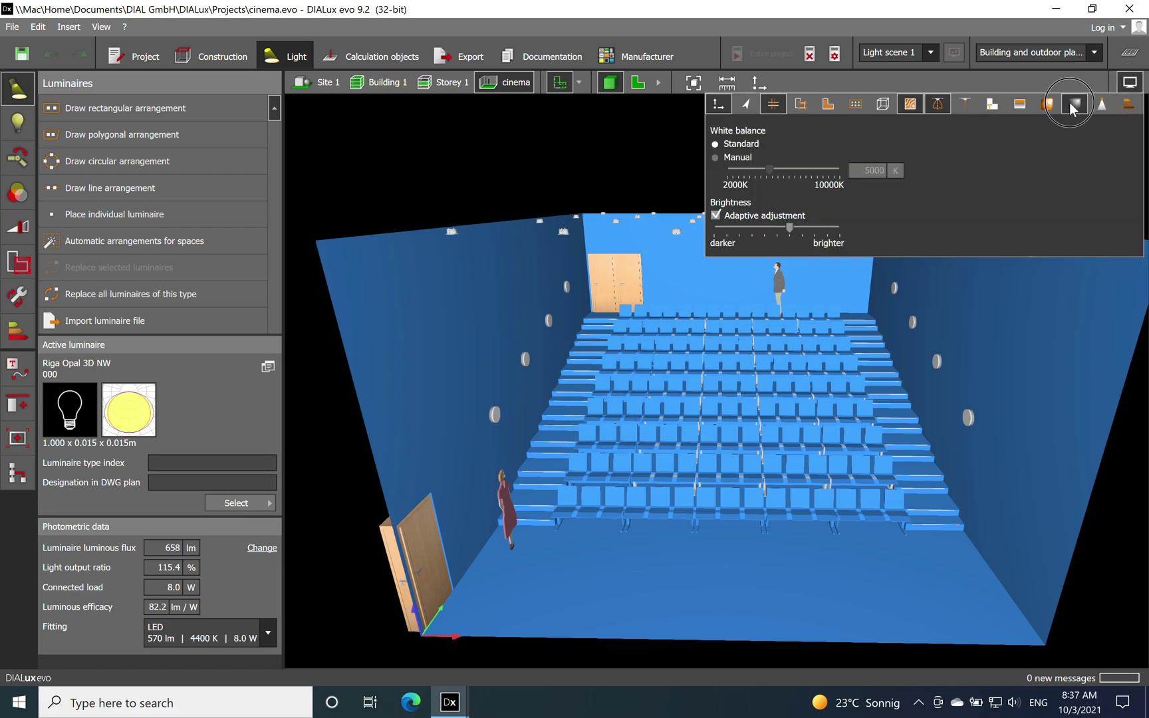
{"action": "left_click", "coordinate": [1068, 103]}
{"action": "left_click", "coordinate": [463, 168]}
{"action": "scroll", "coordinate": [628, 263], "scroll_direction": "up", "scroll_amount": 8}
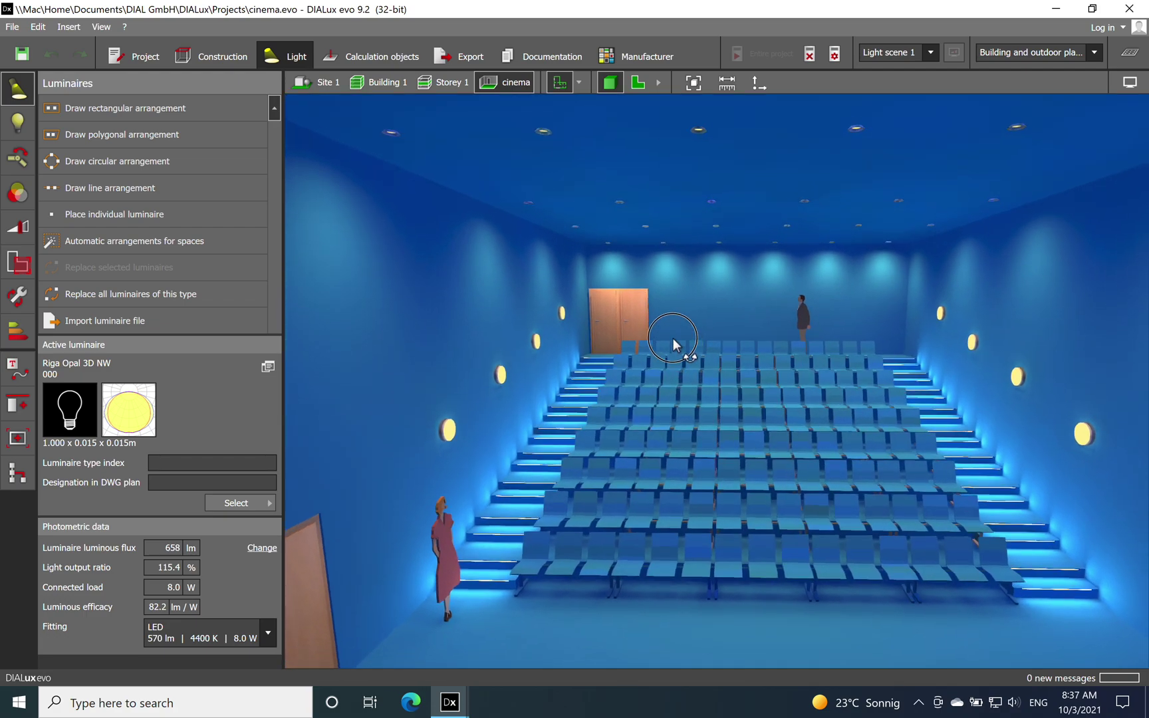
Step: Examine the finished blue lighting scene from the front of the seating and from beside the stairs near the woman
{"action": "left_click_drag", "start_coordinate": [672, 337], "coordinate": [610, 341]}
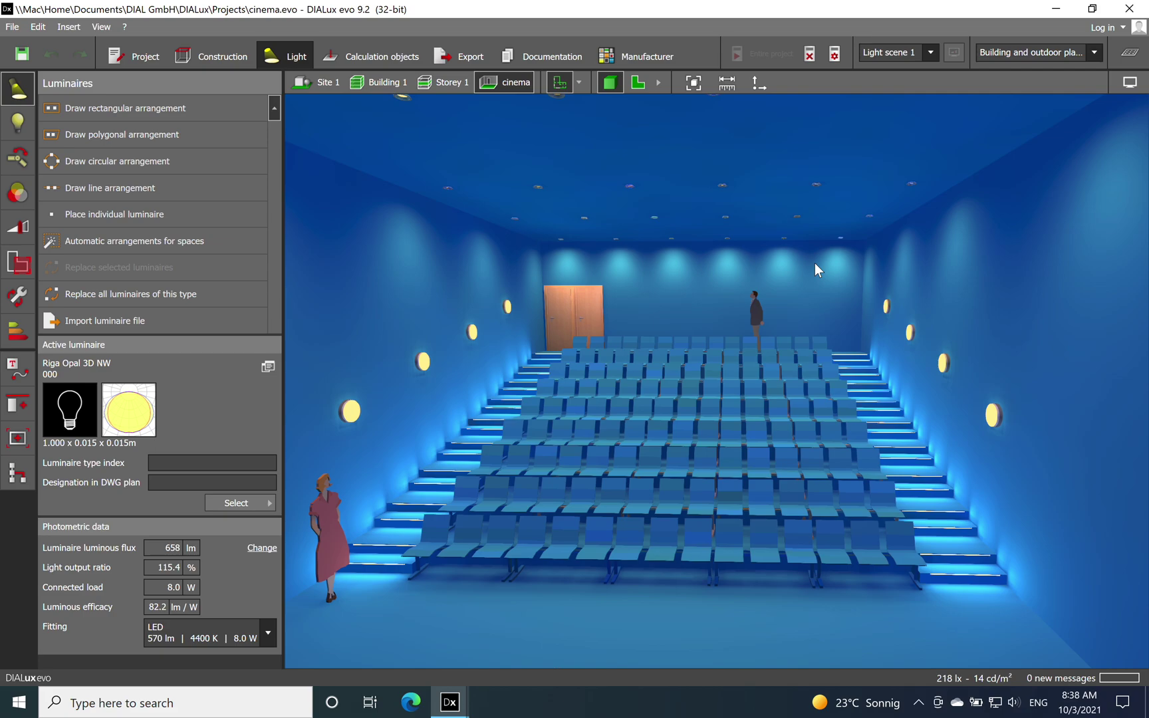
{"action": "scroll", "coordinate": [695, 299], "scroll_direction": "down", "scroll_amount": 3}
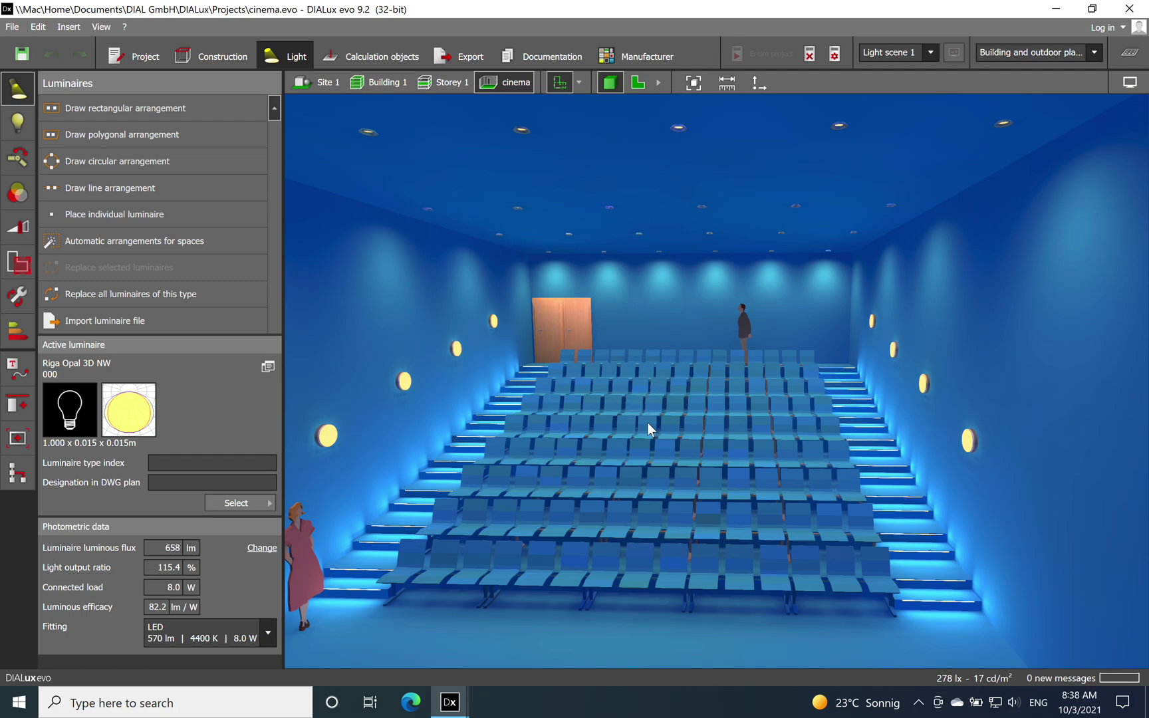
{"action": "right_click_drag", "start_coordinate": [654, 443], "coordinate": [502, 445]}
{"action": "right_click_drag", "start_coordinate": [662, 555], "coordinate": [656, 495]}
{"action": "middle_click_drag", "start_coordinate": [656, 495], "coordinate": [689, 423]}
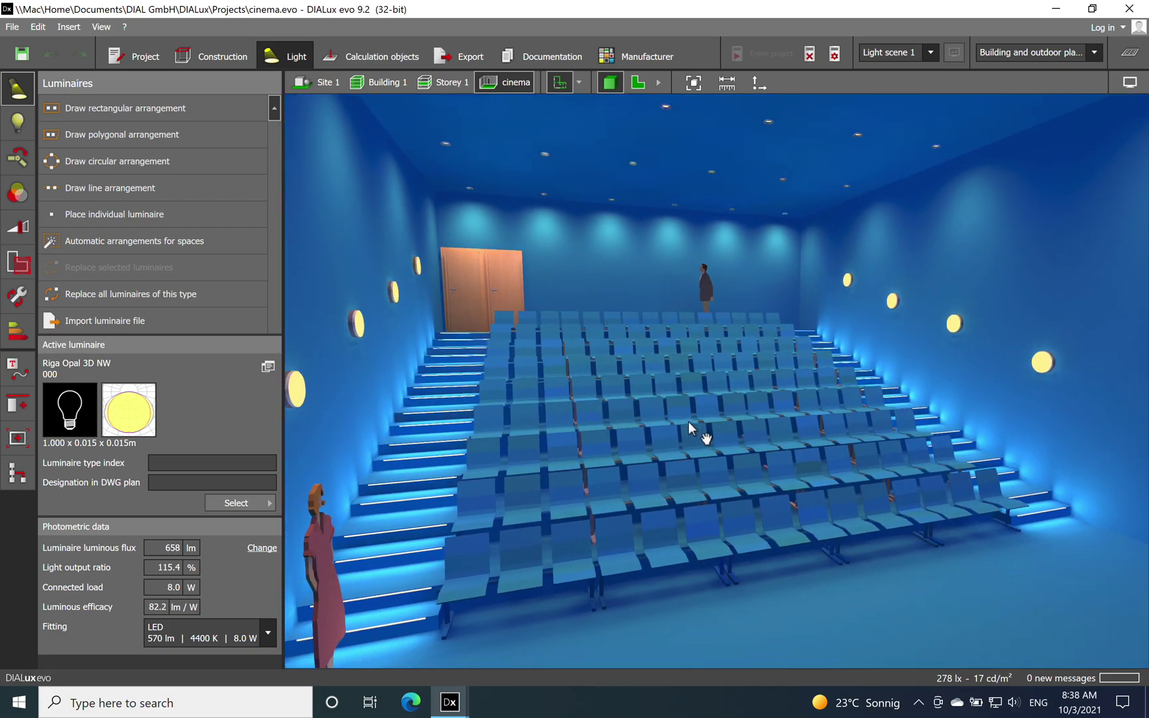
{"action": "right_click_drag", "start_coordinate": [689, 422], "coordinate": [599, 508]}
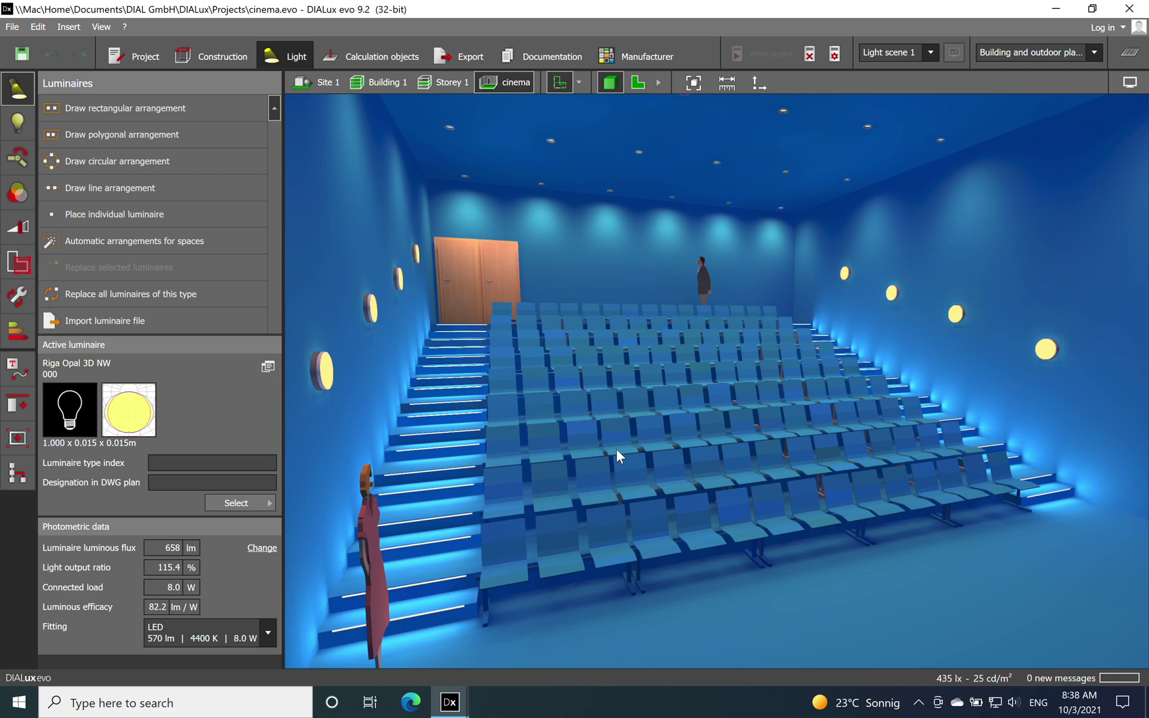
{"action": "left_click_drag", "start_coordinate": [583, 381], "coordinate": [553, 407]}
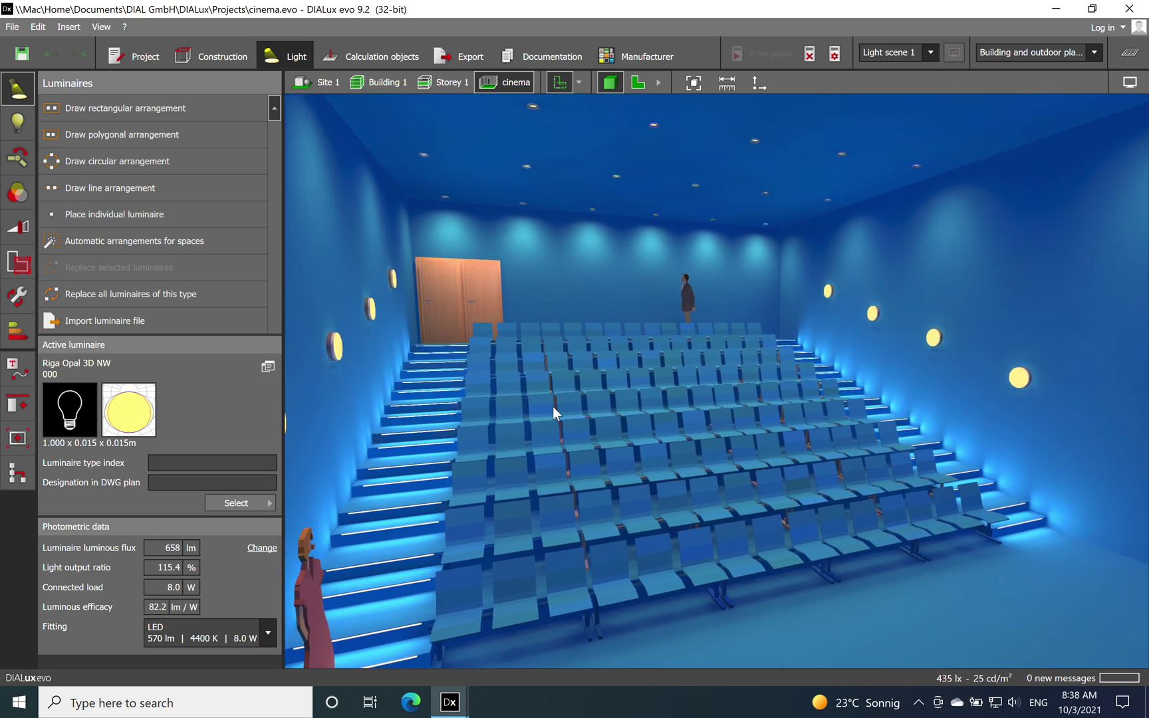